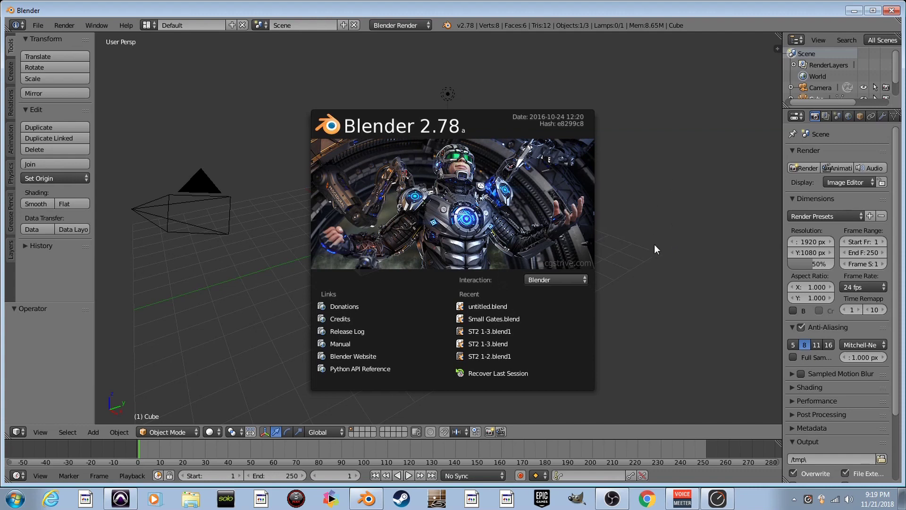
# Enter Edit Mode on the default cube with face selection active and try selecting individual faces, ending on the top face.
pyautogui.click(644, 347)
pyautogui.hotkey('shift', 'f')
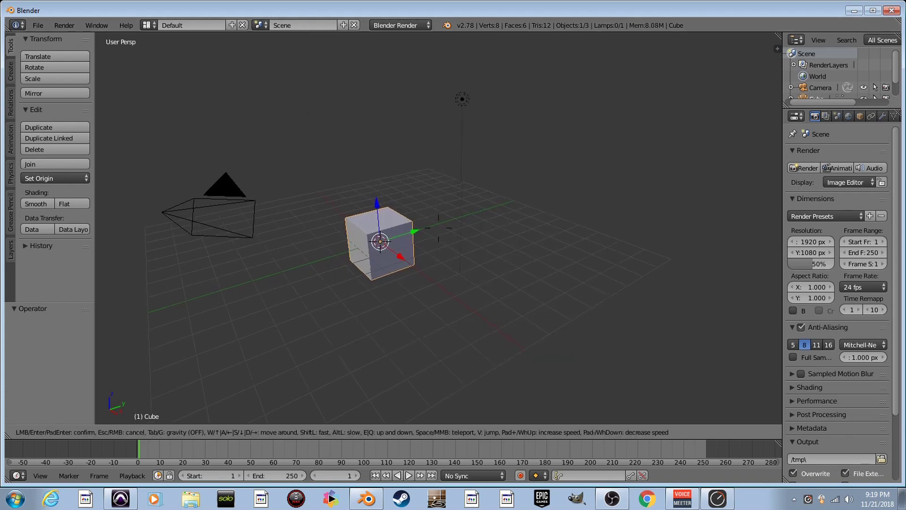
pyautogui.press('w')
pyautogui.press('a')
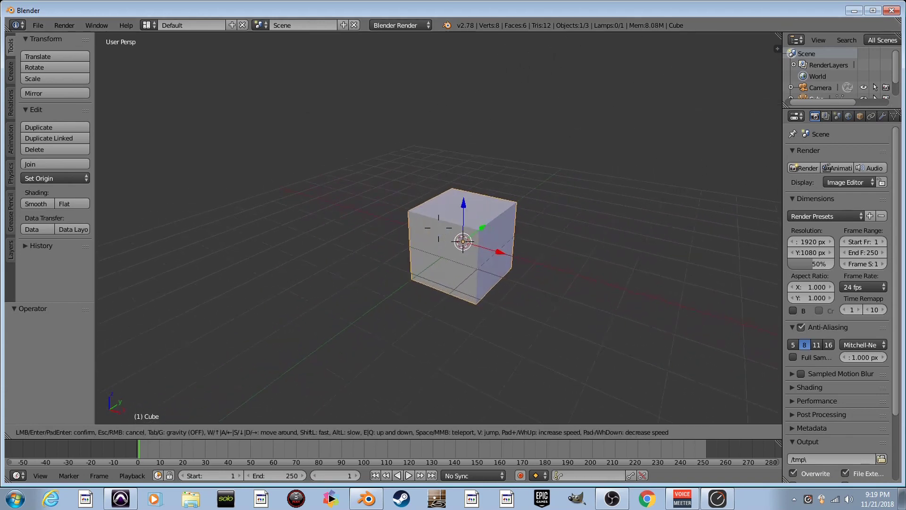
pyautogui.click(438, 228)
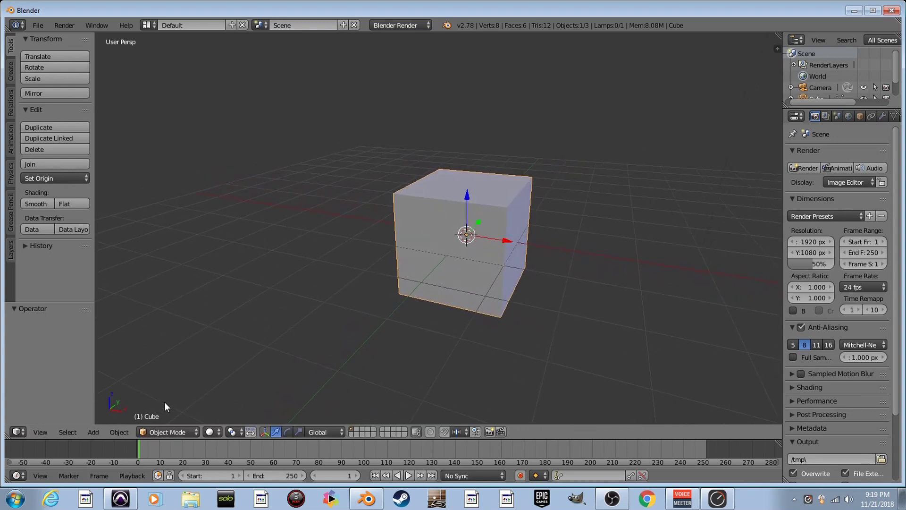
pyautogui.press('Tab')
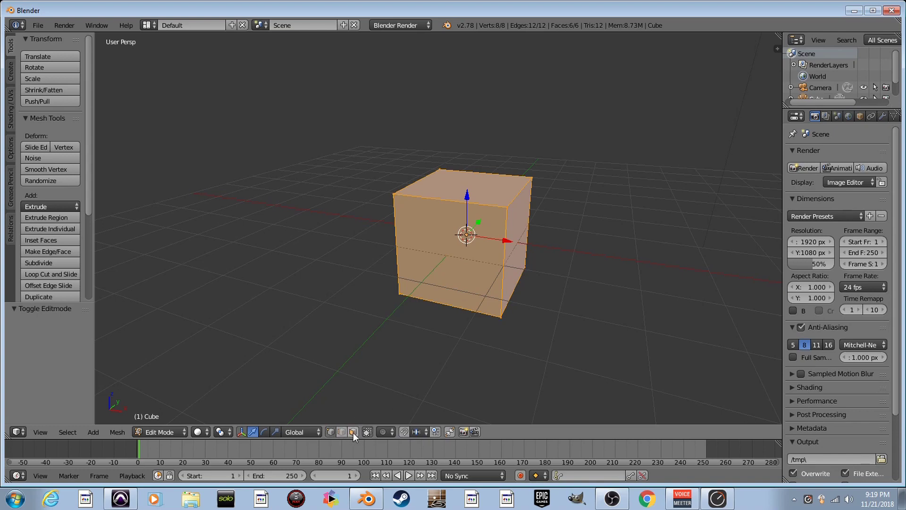
pyautogui.rightClick(497, 258)
pyautogui.rightClick(527, 239)
pyautogui.rightClick(488, 196)
# Select one vertical side face of the cube and extrude it outward about 1.06 units.
pyautogui.hotkey('shift', 'f')
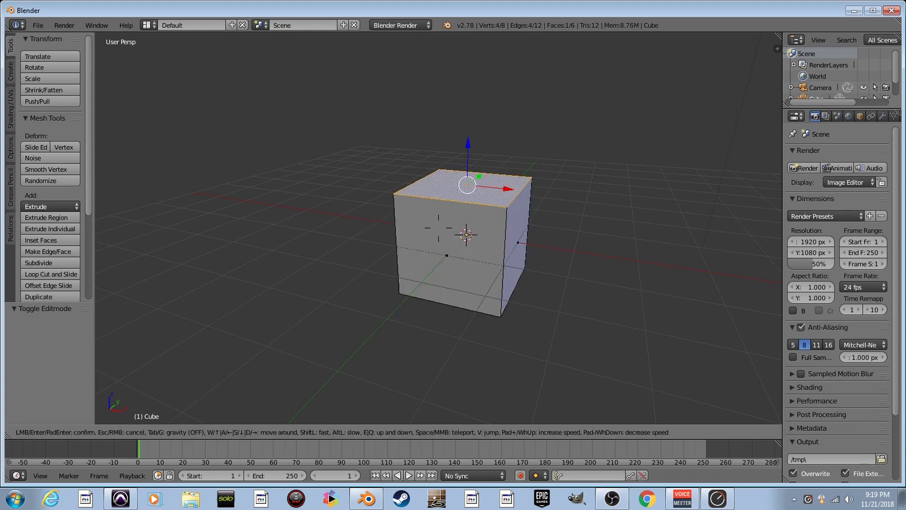
pyautogui.press('a')
pyautogui.click(439, 228)
pyautogui.rightClick(441, 242)
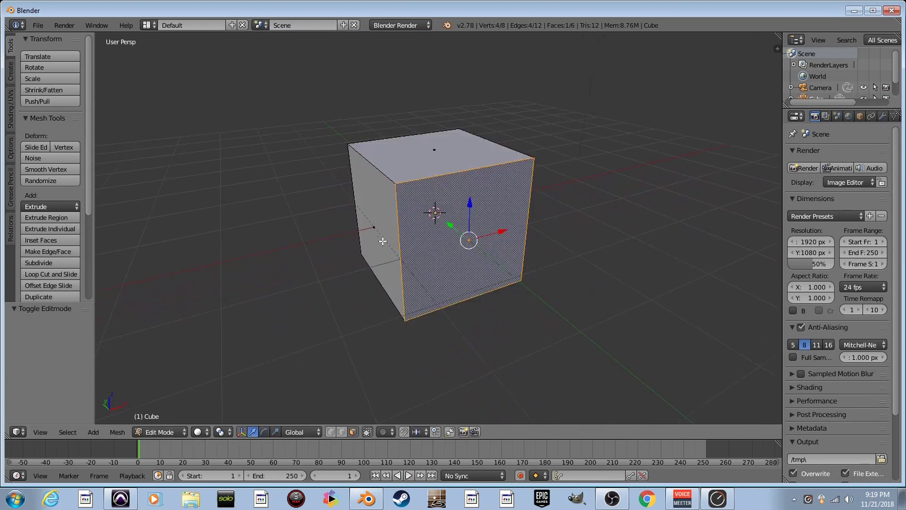
pyautogui.rightClick(383, 242)
pyautogui.hotkey('shift', 'f')
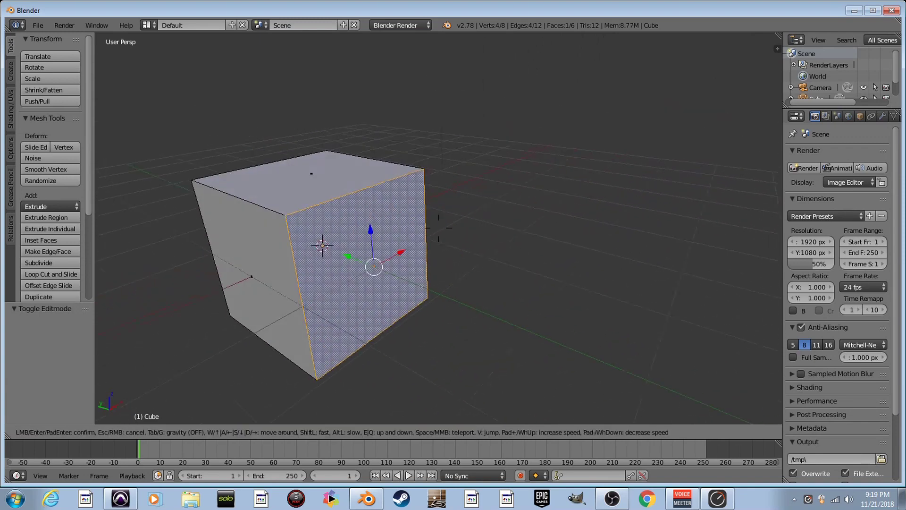
pyautogui.click(439, 228)
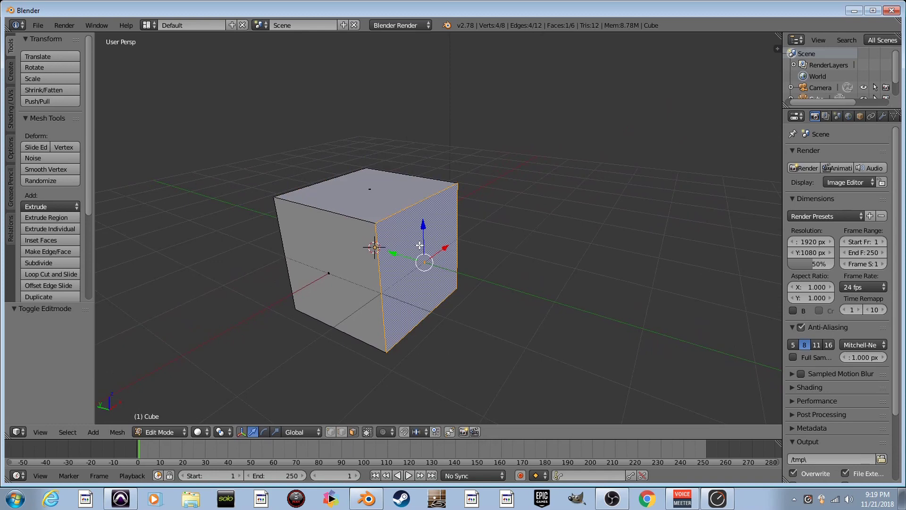
pyautogui.press('e')
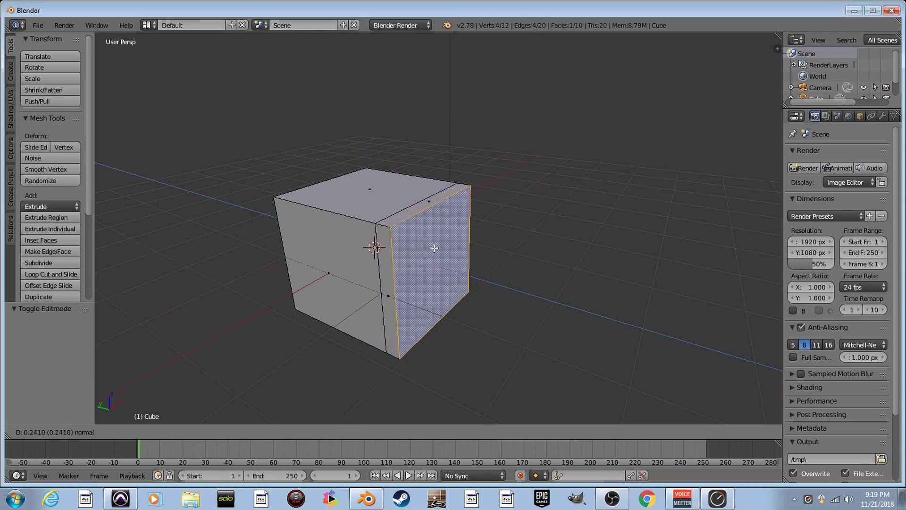
pyautogui.click(481, 255)
# Extrude the new block's top face upward, and its long side face outward about 0.75 units.
pyautogui.rightClick(464, 207)
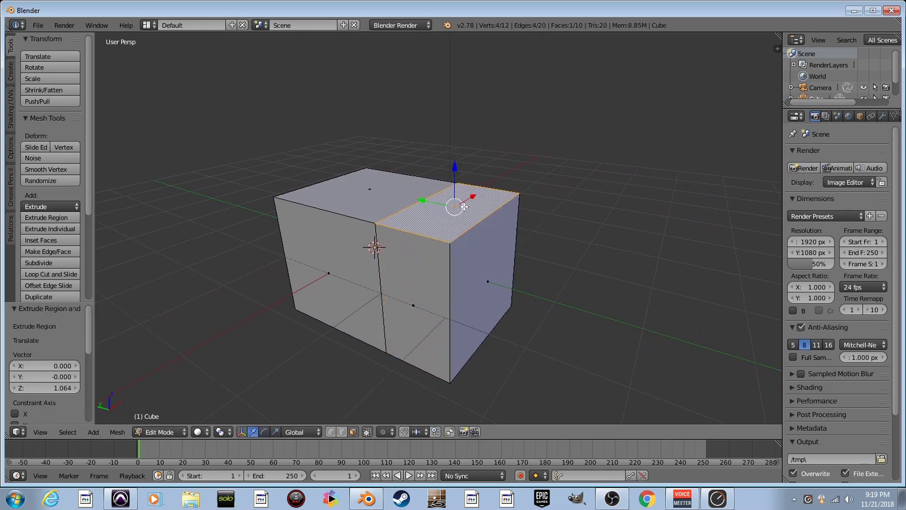
pyautogui.press('e')
pyautogui.click(468, 147)
pyautogui.rightClick(416, 302)
pyautogui.press('e')
pyautogui.click(359, 303)
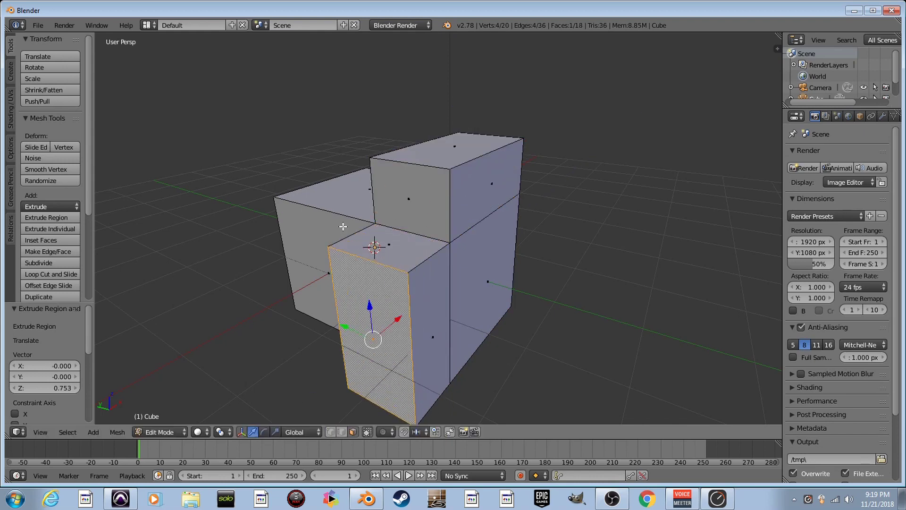
# Extrude the raised block's end face outward three times in a row, by about 1.47, 0.68 and 0.38 units.
pyautogui.rightClick(469, 183)
pyautogui.press('e')
pyautogui.click(629, 200)
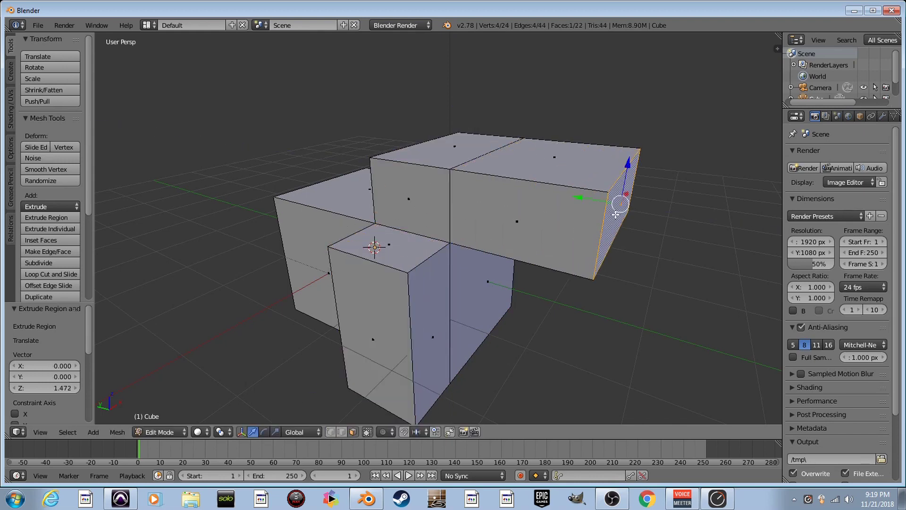
pyautogui.press('e')
pyautogui.click(679, 200)
pyautogui.press('e')
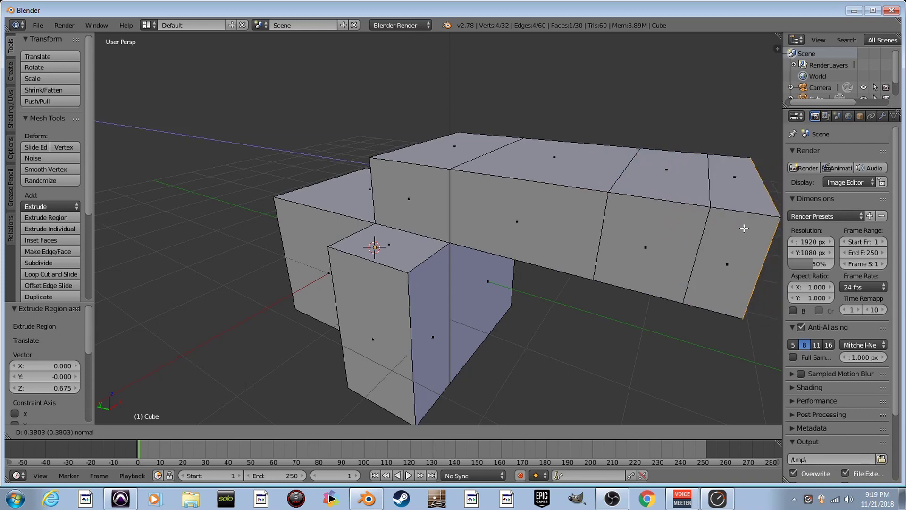
pyautogui.click(744, 228)
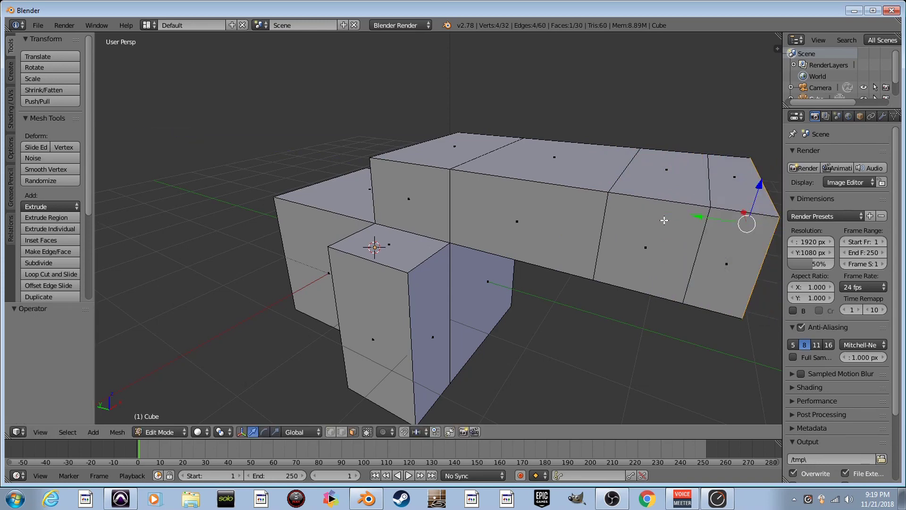
# Extrude the top face of the arm's first segment upward, and the next segment's side face outward about 1.66 units.
pyautogui.rightClick(585, 175)
pyautogui.press('e')
pyautogui.click(608, 72)
pyautogui.rightClick(666, 251)
pyautogui.press('e')
pyautogui.click(625, 383)
# Extrude the upper block's side face about 0.99 units, and the adjoining end face of that extension about 1.45 units.
pyautogui.hotkey('shift', 'f')
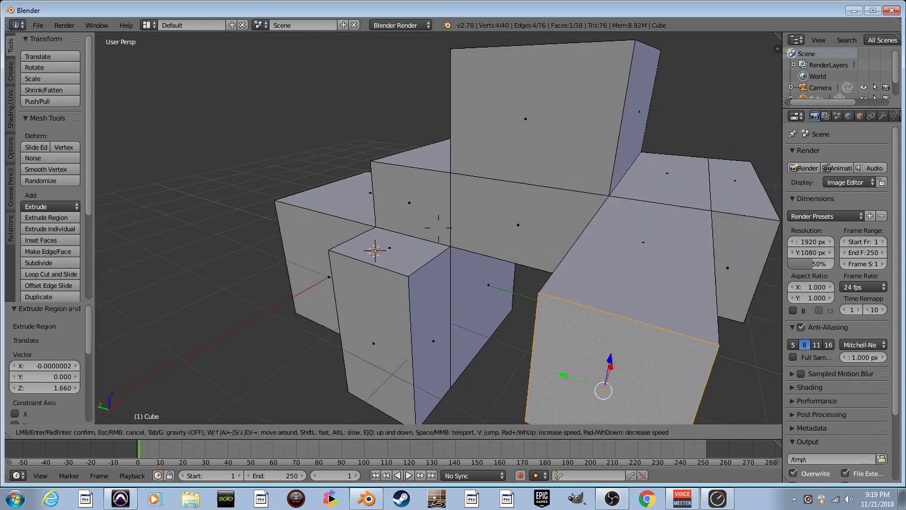
pyautogui.press('s')
pyautogui.click(466, 223)
pyautogui.rightClick(465, 188)
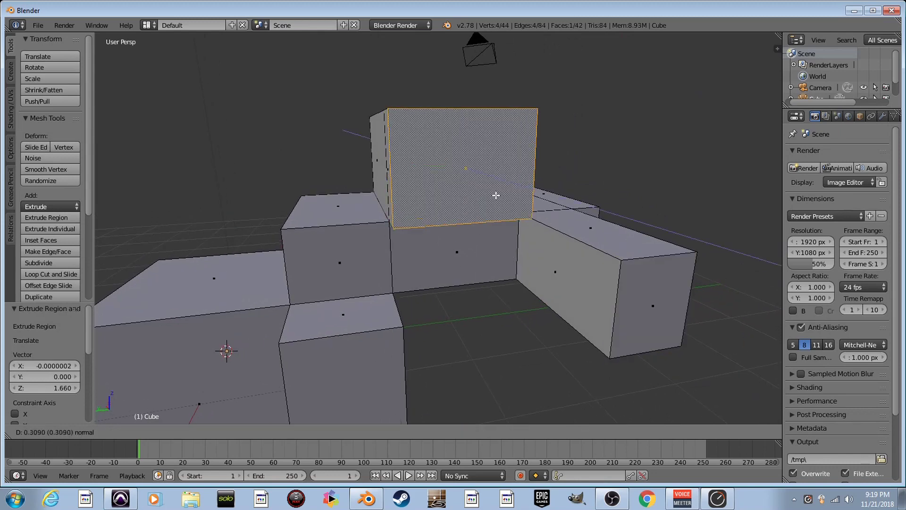
pyautogui.press('e')
pyautogui.click(499, 199)
pyautogui.rightClick(394, 207)
pyautogui.press('e')
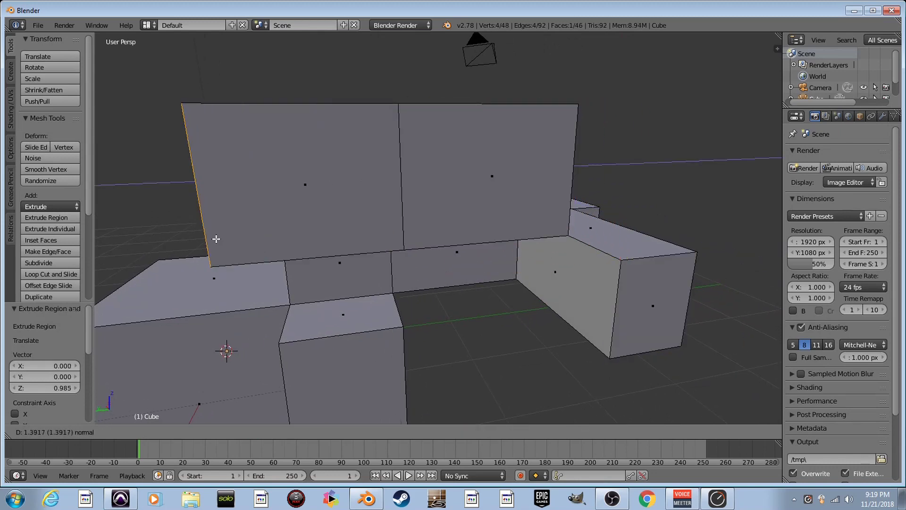
pyautogui.click(207, 240)
# Extrude the middle tier's side face, on the side opposite the tall narrow block, outward about 1.5 units.
pyautogui.hotkey('shift', 'f')
pyautogui.press('a')
pyautogui.press('s')
pyautogui.click(437, 273)
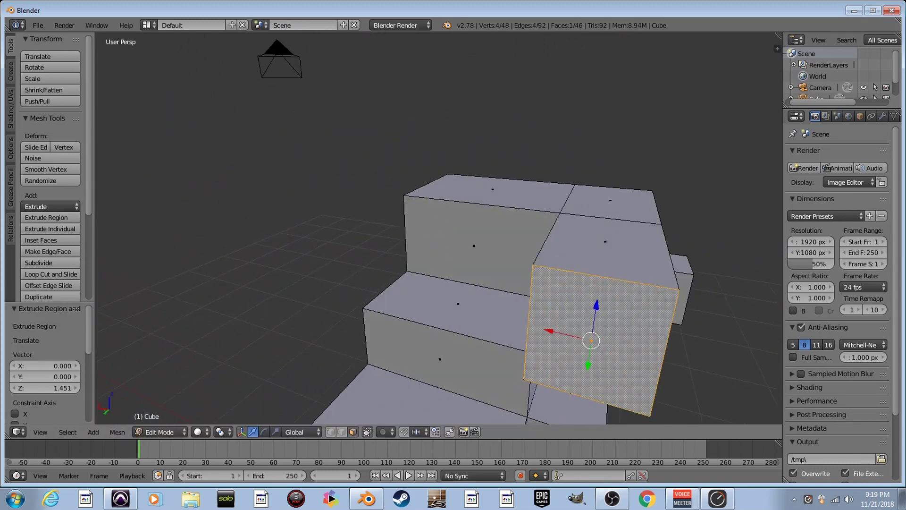
pyautogui.hotkey('shift', 'f')
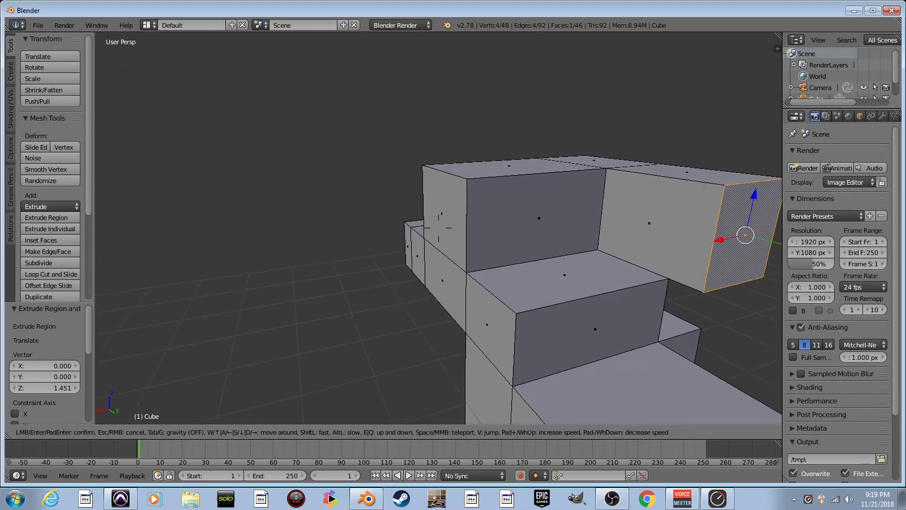
pyautogui.press('w')
pyautogui.click(439, 228)
pyautogui.rightClick(454, 267)
pyautogui.press('e')
pyautogui.click(298, 328)
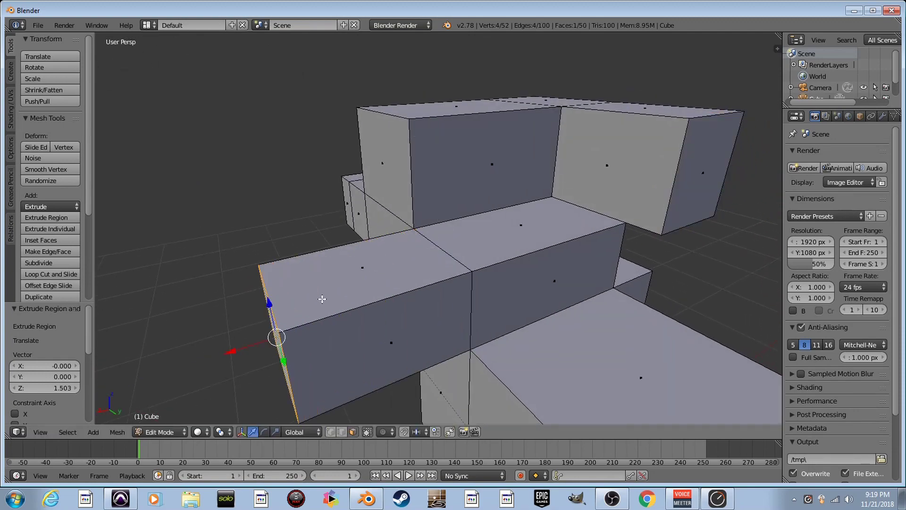
# Extrude the top face of the new middle-tier extension upward about 0.98 units.
pyautogui.rightClick(321, 296)
pyautogui.press('e')
pyautogui.click(303, 176)
# Switch to edge selection and select the bottom outer edge of the tall narrow block.
pyautogui.hotkey('shift', 'f')
pyautogui.press('d')
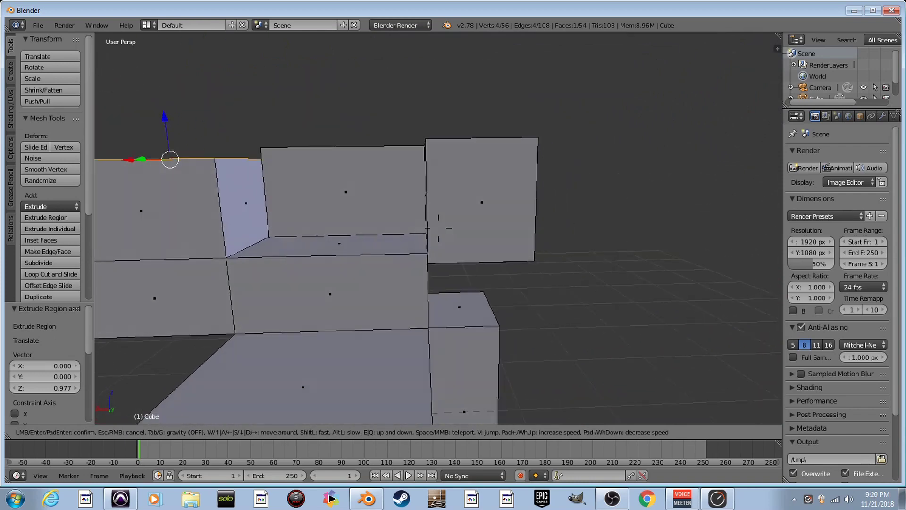
pyautogui.press('w')
pyautogui.click(438, 228)
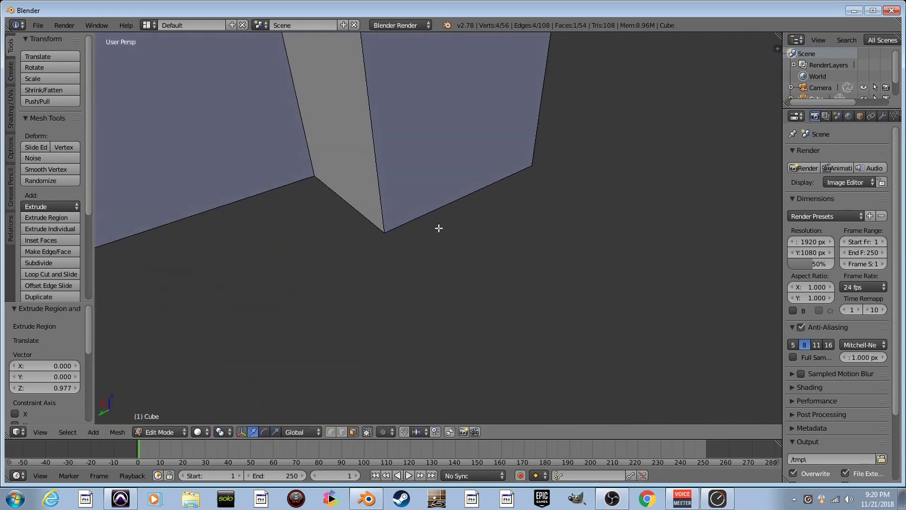
pyautogui.click(341, 432)
pyautogui.rightClick(472, 197)
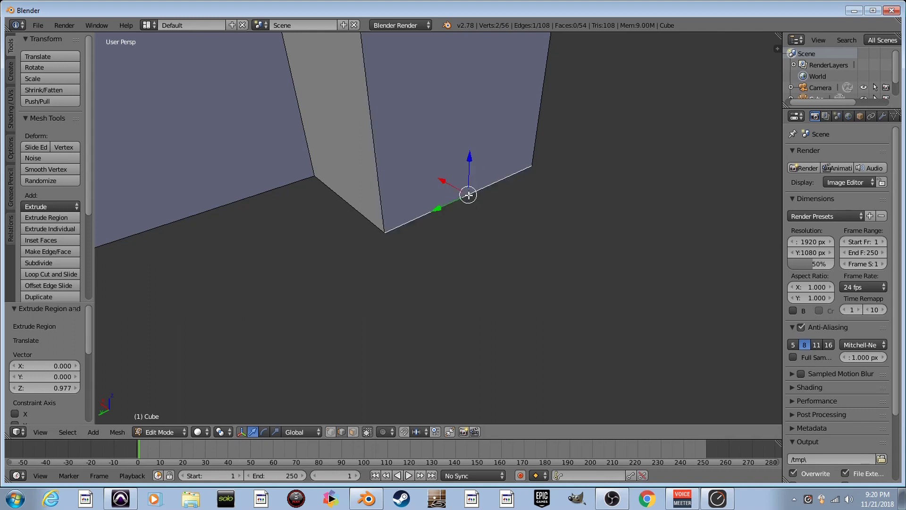
pyautogui.press('e')
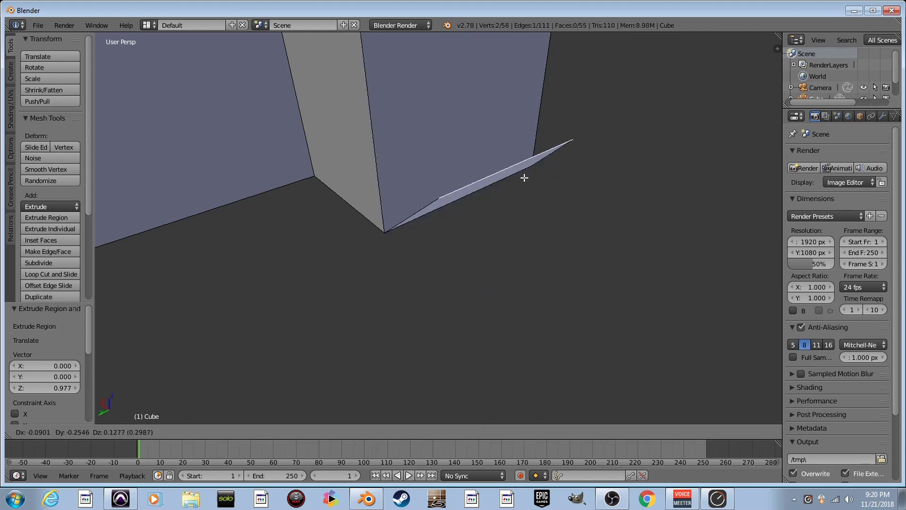
pyautogui.rightClick(517, 205)
pyautogui.hotkey('ctrl', 'z')
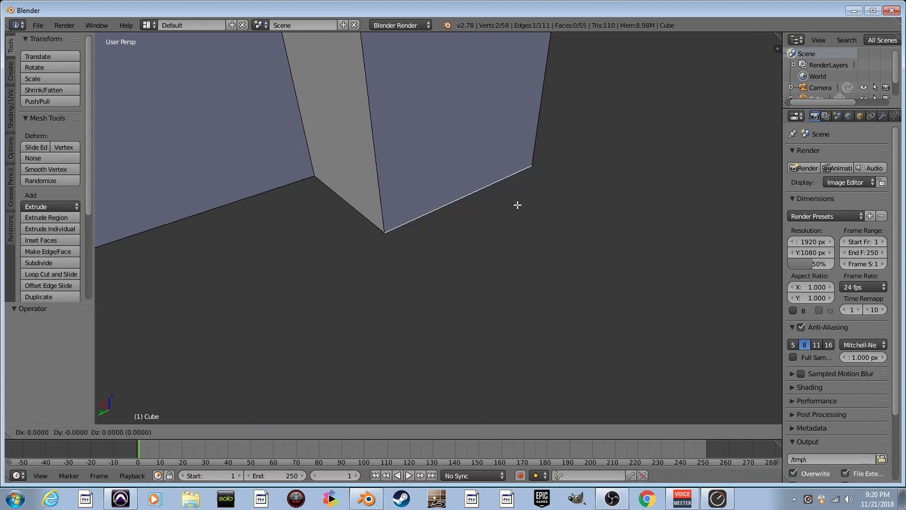
# Extrude the bottom edge outward along X about 0.67 units, up along Z 0.51, and back along X about 0.3.
pyautogui.click(606, 297)
pyautogui.press('e')
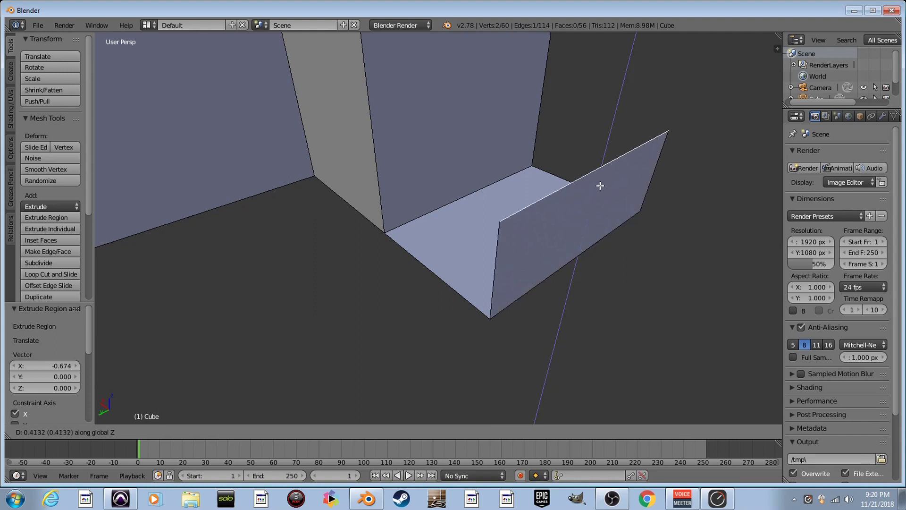
pyautogui.click(608, 166)
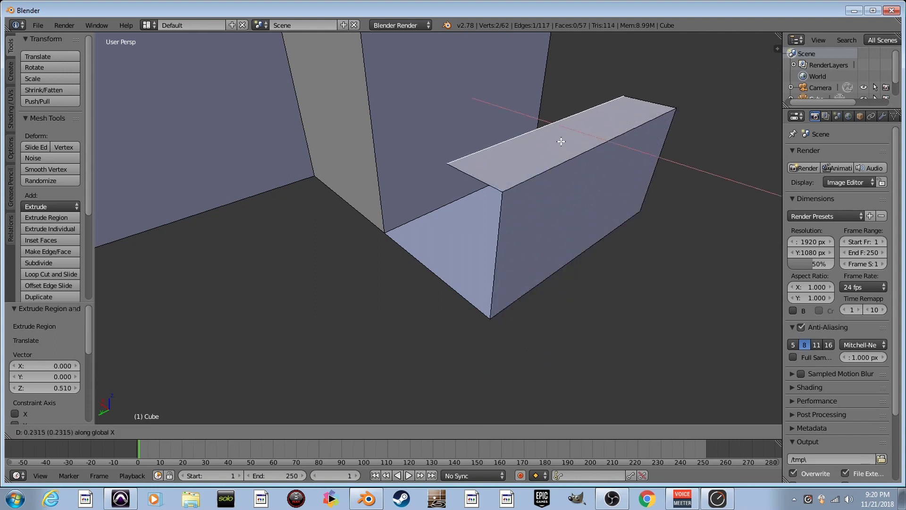
pyautogui.click(543, 132)
# In face selection, extrude the small flap's top face upward into a block and deselect everything.
pyautogui.hotkey('shift', 'f')
pyautogui.press('a')
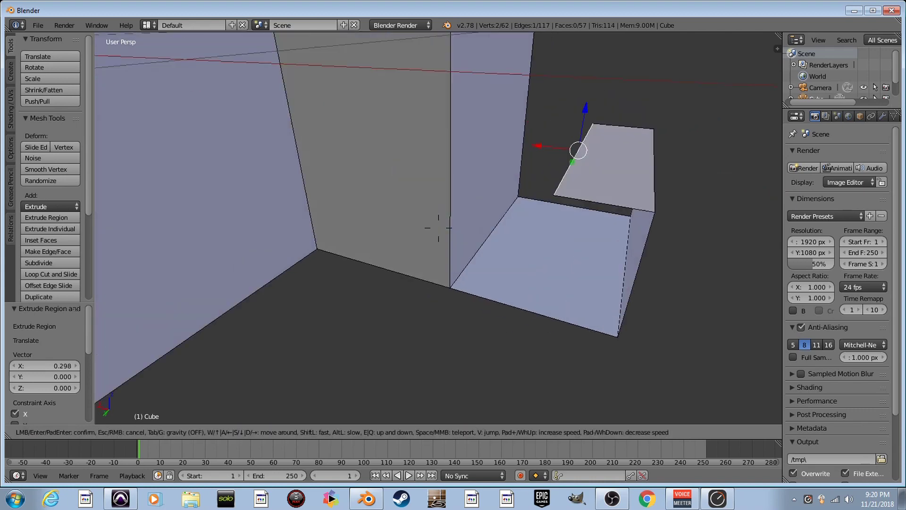
pyautogui.press('w')
pyautogui.click(444, 220)
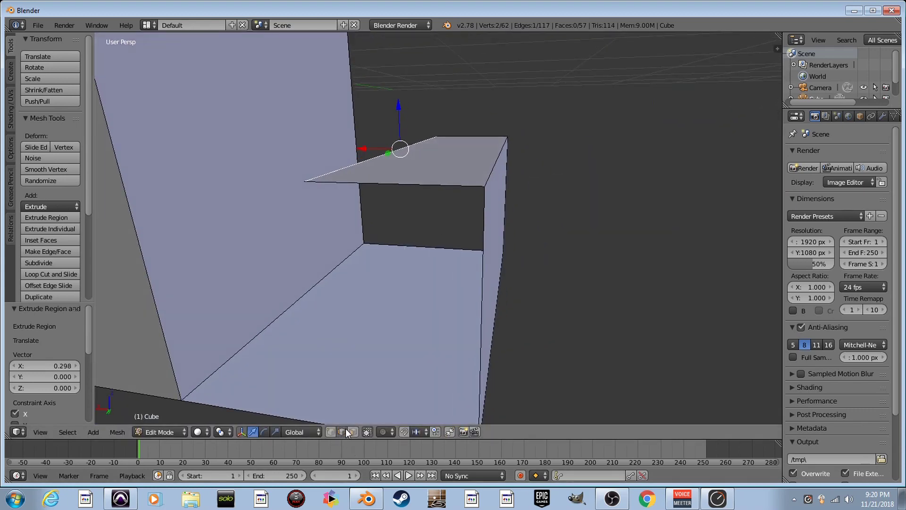
pyautogui.rightClick(459, 148)
pyautogui.press('e')
pyautogui.click(464, 87)
pyautogui.press('a')
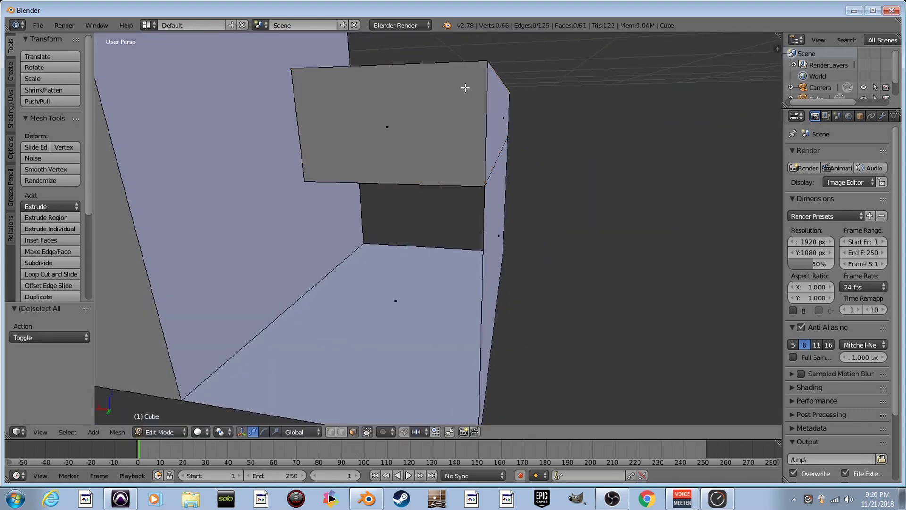
# Extrude the small block's outer side face about 0.44 units away from the tall narrow block.
pyautogui.hotkey('shift', 'f')
pyautogui.press('s')
pyautogui.click(443, 227)
pyautogui.rightClick(417, 174)
pyautogui.press('e')
pyautogui.click(491, 178)
# Look over the finished blocky shape from several sides and distances.
pyautogui.hotkey('shift', 'f')
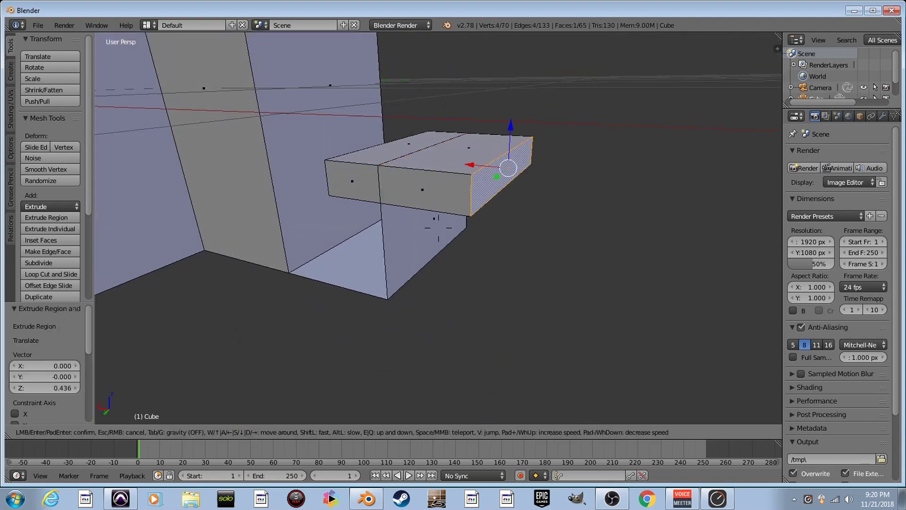
pyautogui.press('s')
pyautogui.press('d')
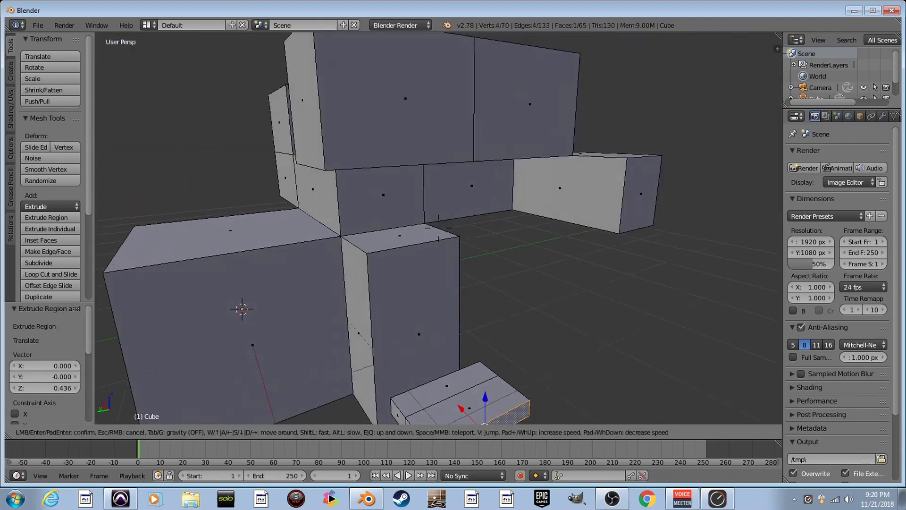
pyautogui.press('s')
pyautogui.click(438, 227)
pyautogui.hotkey('shift', 'f')
pyautogui.press('w')
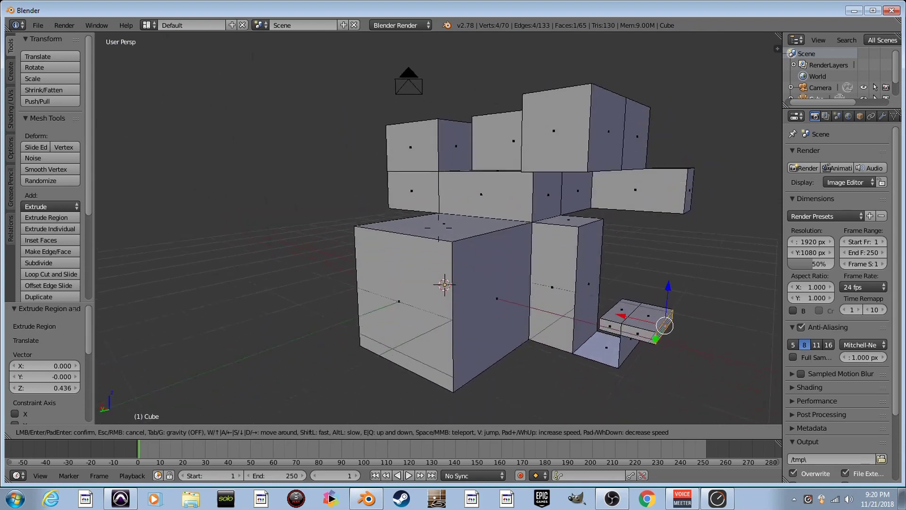
pyautogui.press('s')
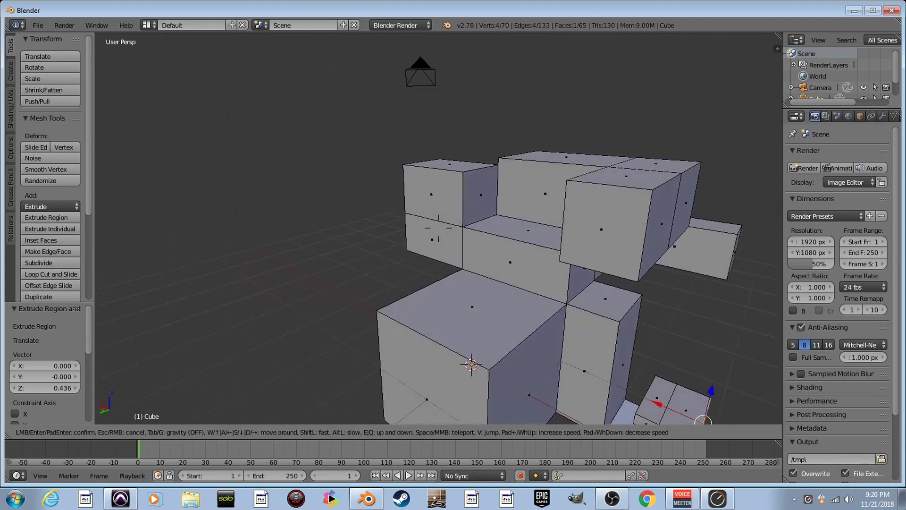
pyautogui.press('w')
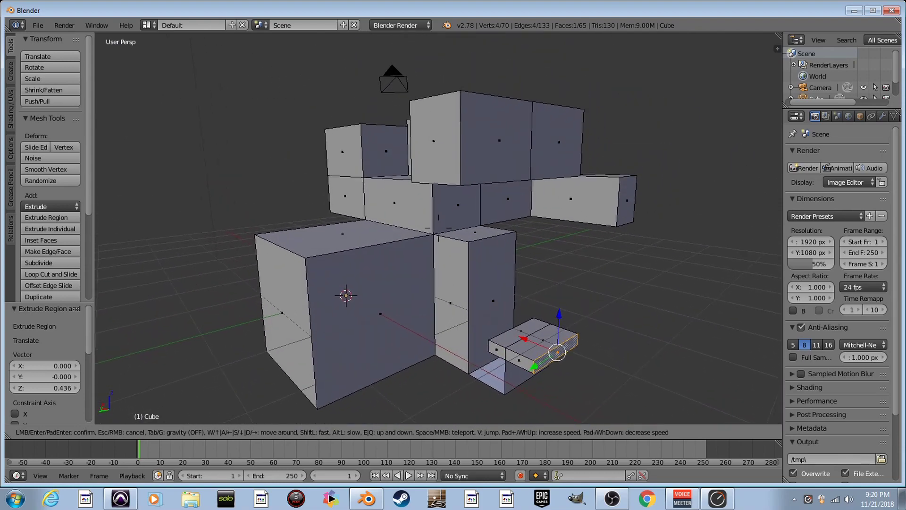
pyautogui.press('s')
pyautogui.press('q')
pyautogui.click(439, 227)
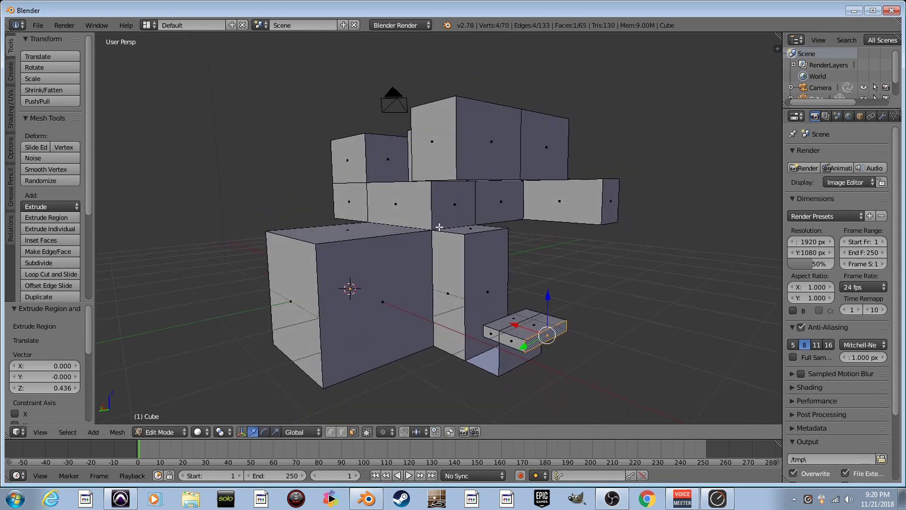
# Leave Edit Mode and delete the whole blocky object from the scene.
pyautogui.press('Tab')
pyautogui.hotkey('shift', 'f')
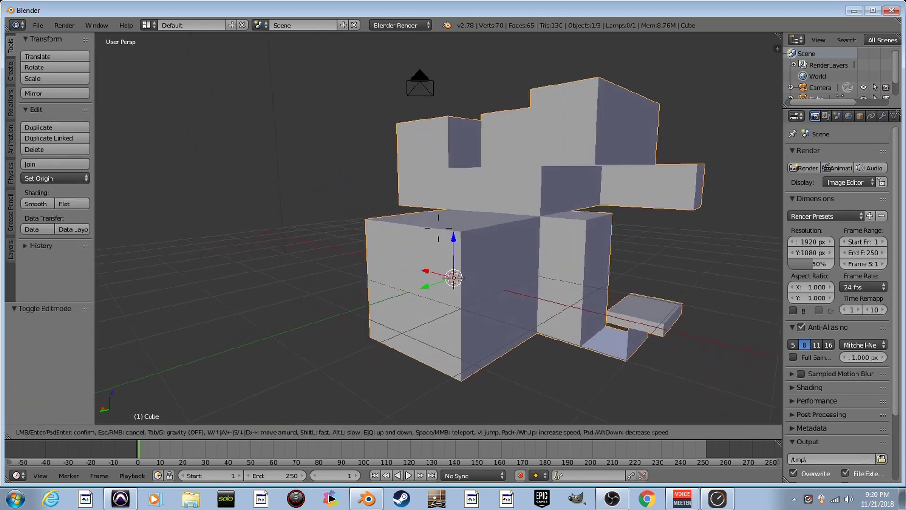
pyautogui.click(462, 230)
pyautogui.press('x')
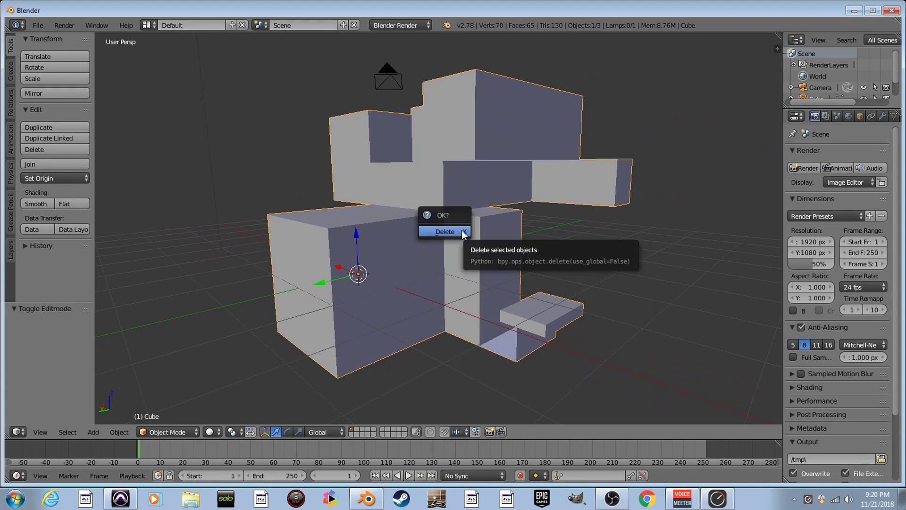
pyautogui.click(461, 231)
# Add a new mesh cube at the world origin and enter Edit Mode on it.
pyautogui.hotkey('shift', 'a')
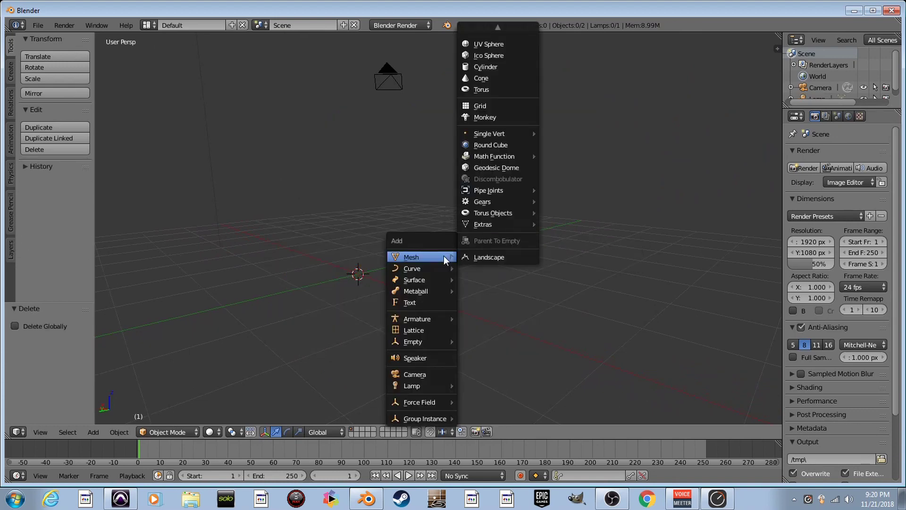
pyautogui.moveTo(442, 256)
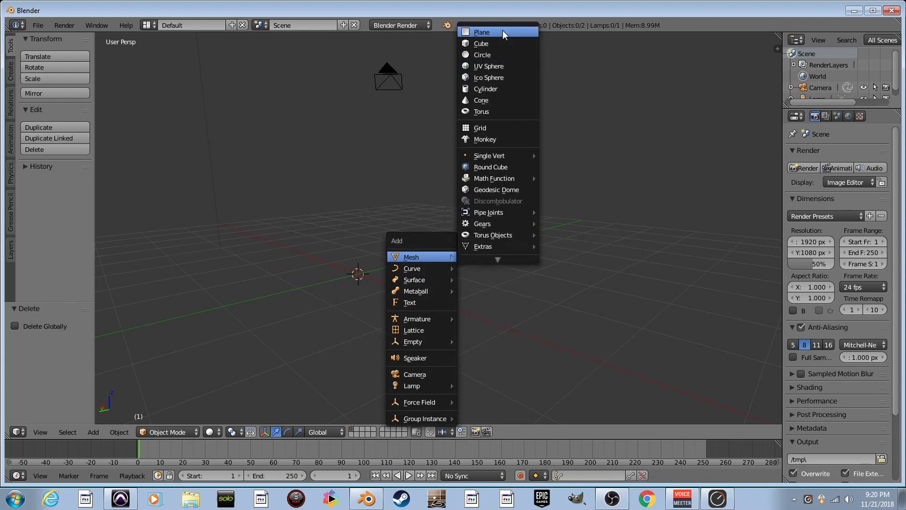
pyautogui.click(503, 43)
pyautogui.hotkey('shift', 'f')
pyautogui.press('a')
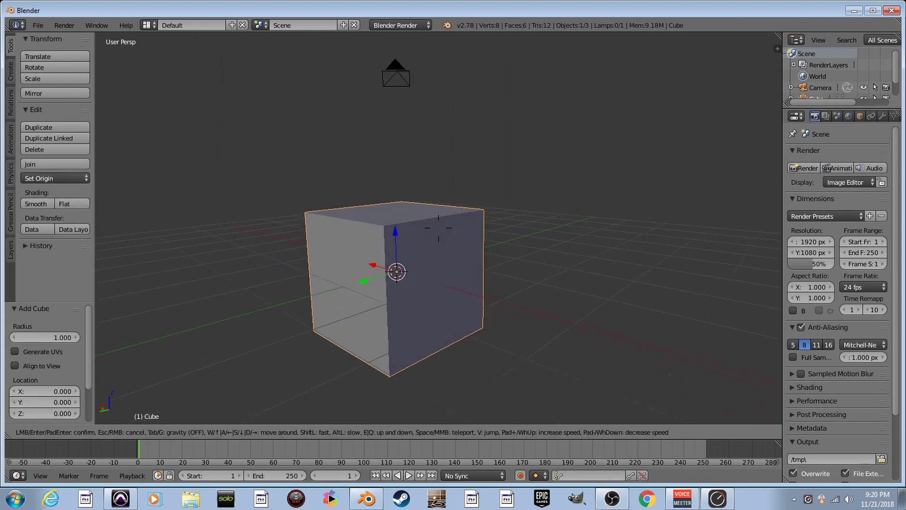
pyautogui.click(348, 377)
pyautogui.press('Tab')
# Look over the new cube from several sides and from slightly above.
pyautogui.hotkey('shift', 'f')
pyautogui.press('s')
pyautogui.press('a')
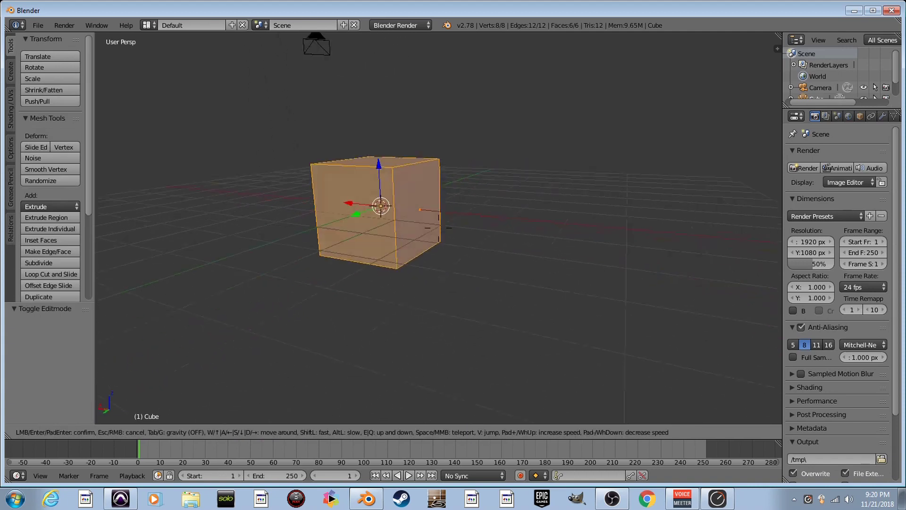
pyautogui.press('e')
pyautogui.press('w')
pyautogui.press('q')
pyautogui.press('s')
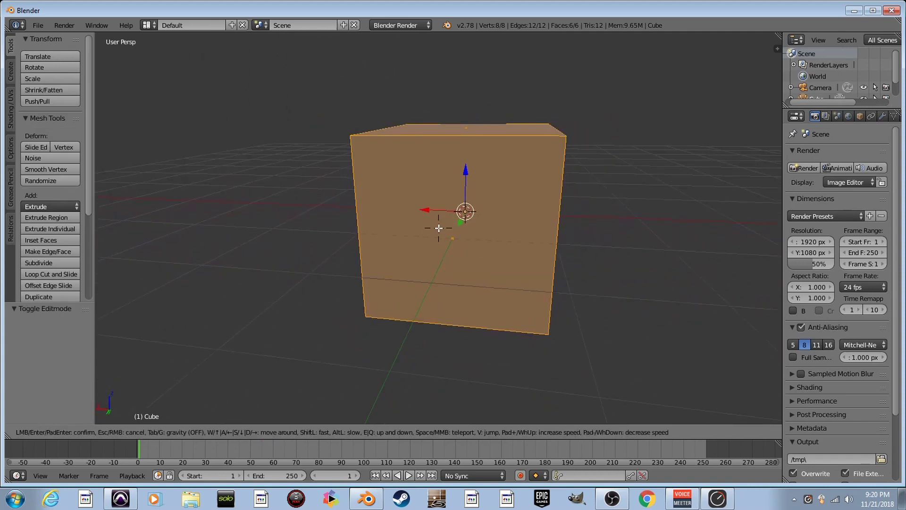
pyautogui.click(429, 248)
pyautogui.hotkey('shift', 'f')
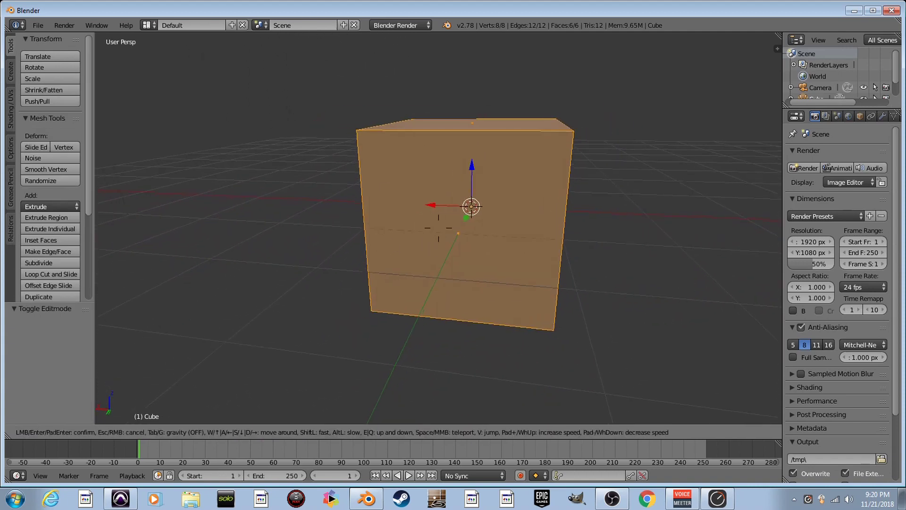
pyautogui.press('s')
pyautogui.press('w')
pyautogui.press('Return')
# Subdivide the entire cube three times with one cut each, forming an eight-by-eight face grid on every side.
pyautogui.press('w')
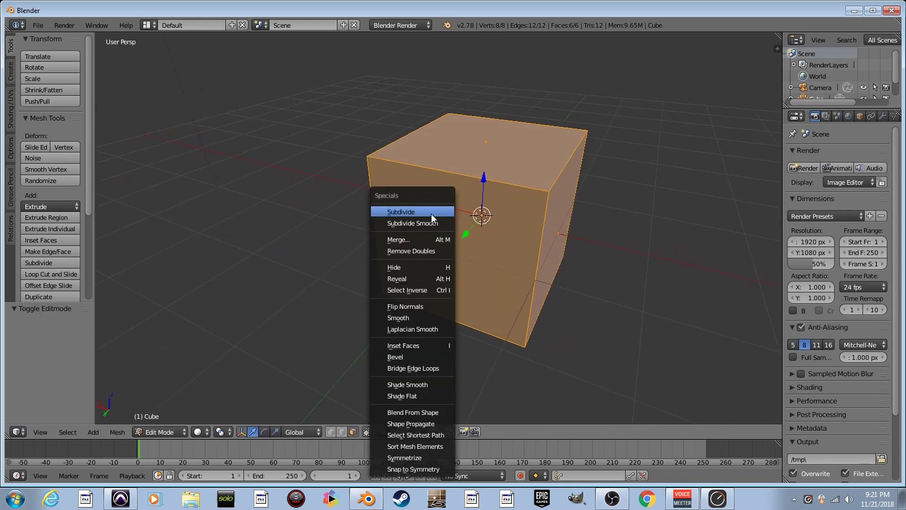
pyautogui.click(431, 213)
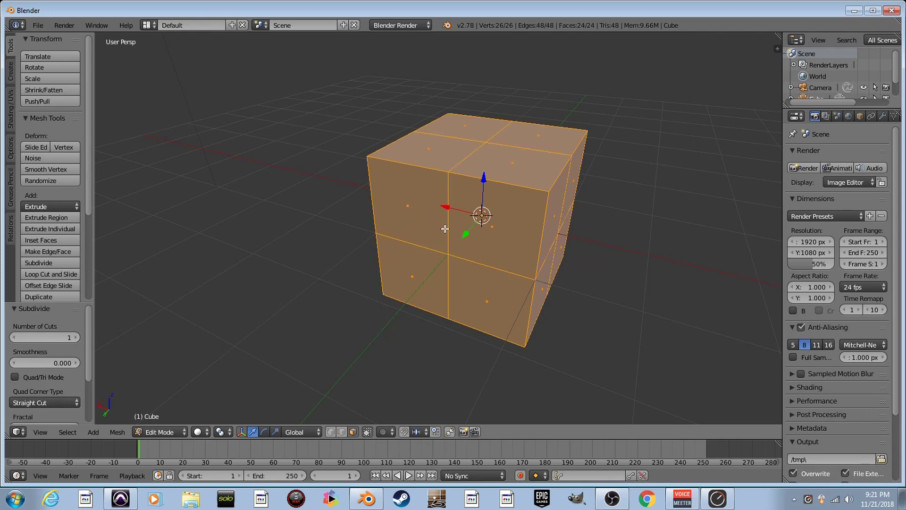
pyautogui.press('w')
pyautogui.click(433, 215)
pyautogui.press('w')
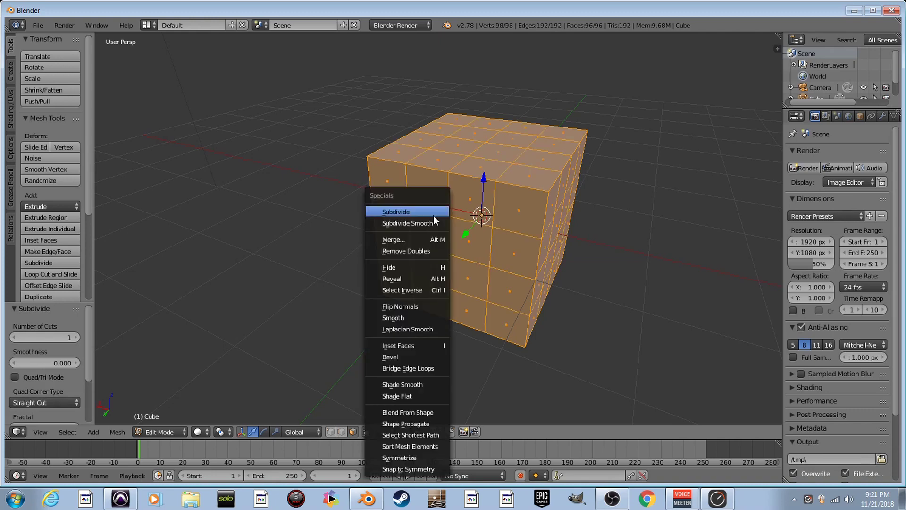
pyautogui.click(433, 215)
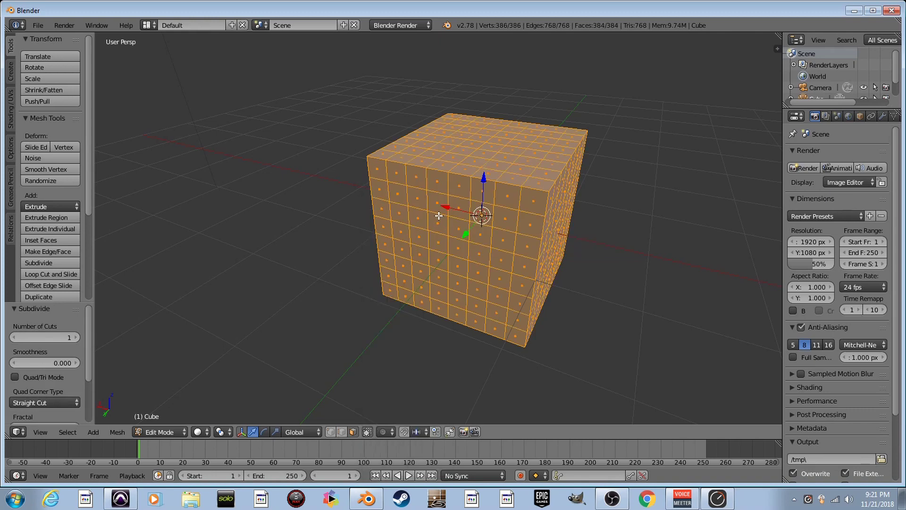
# Deselect the whole mesh and select only a near corner face of the cube's top.
pyautogui.hotkey('shift', 'f')
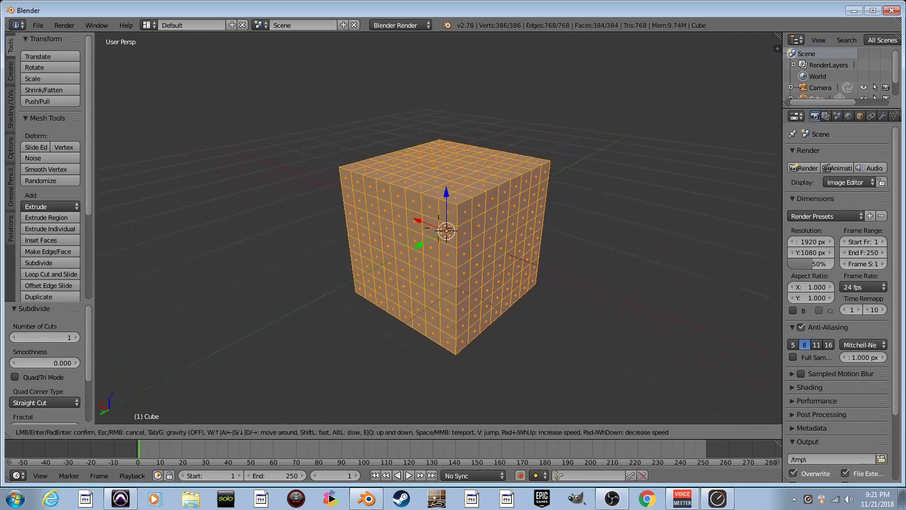
pyautogui.press('w')
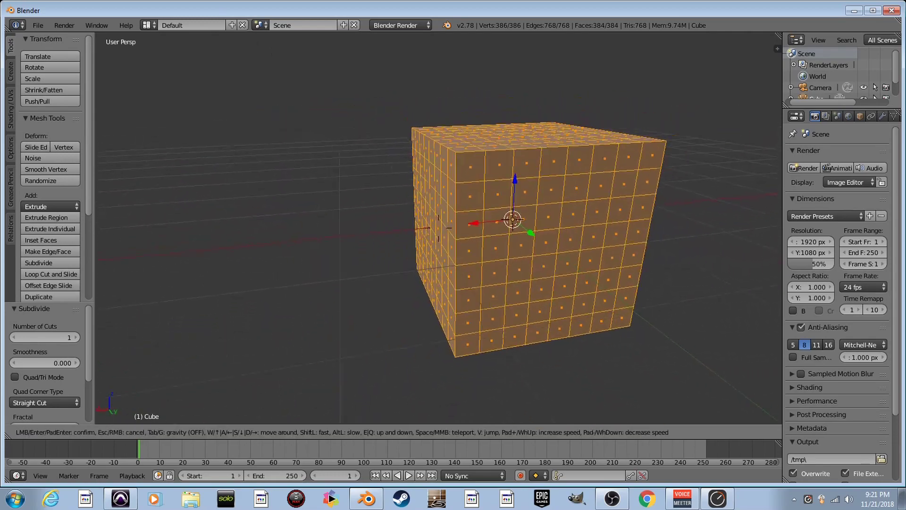
pyautogui.press('d')
pyautogui.press('e')
pyautogui.press('w')
pyautogui.press('s')
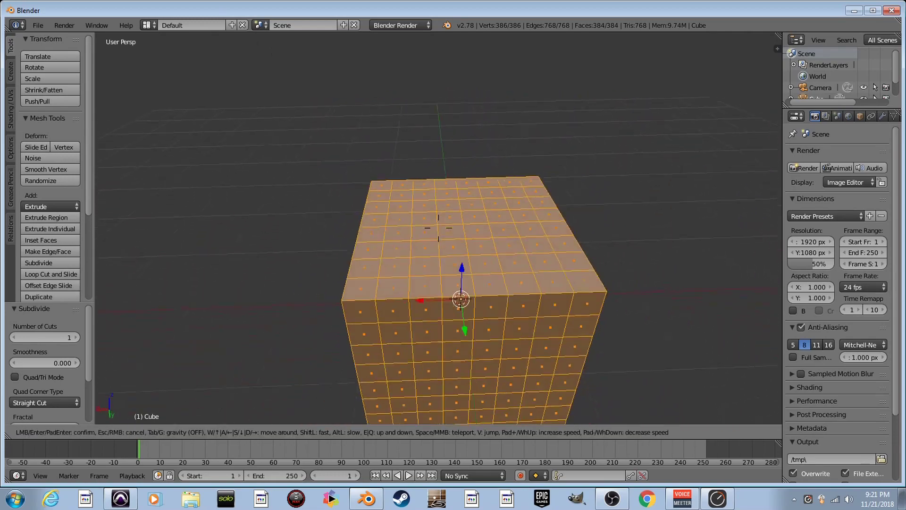
pyautogui.click(438, 228)
pyautogui.rightClick(327, 288)
pyautogui.hotkey('shift', 'f')
pyautogui.press('e')
pyautogui.click(438, 227)
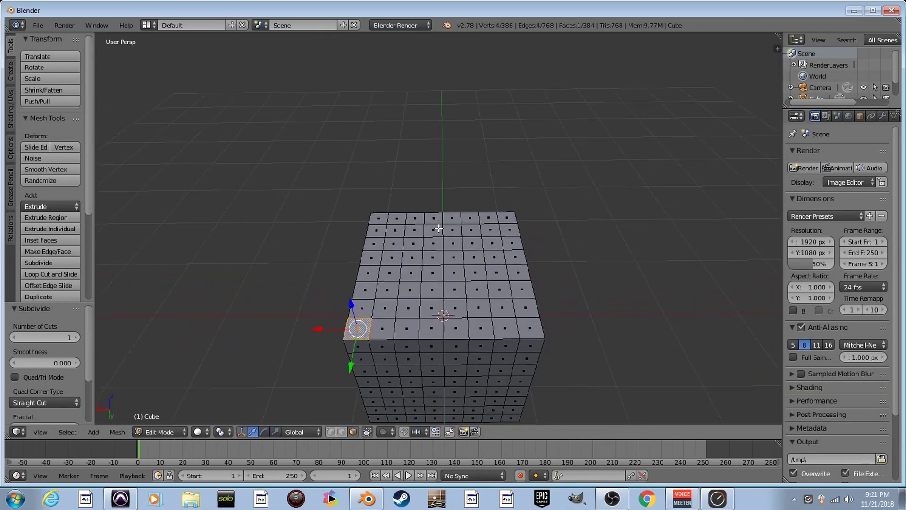
# Extend the selection by shortest path to every border face around the cube's top.
pyautogui.keyDown('ctrl'); pyautogui.rightClick(520, 327); pyautogui.keyUp('ctrl')
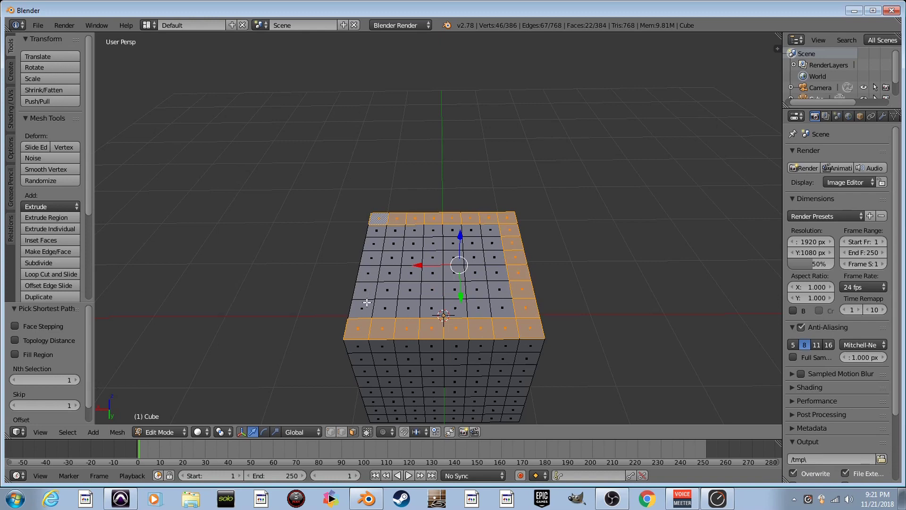
pyautogui.hotkey('shift', 'f')
pyautogui.press('w')
pyautogui.click(510, 216)
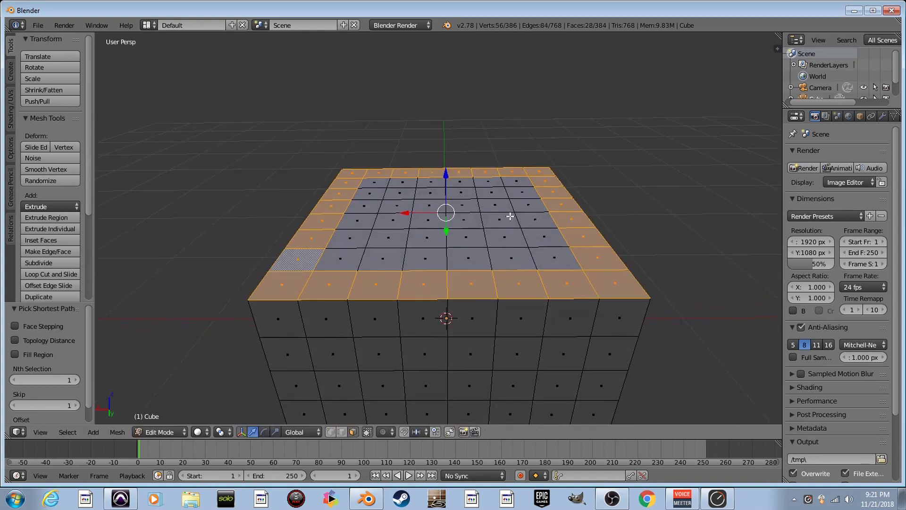
pyautogui.press('e')
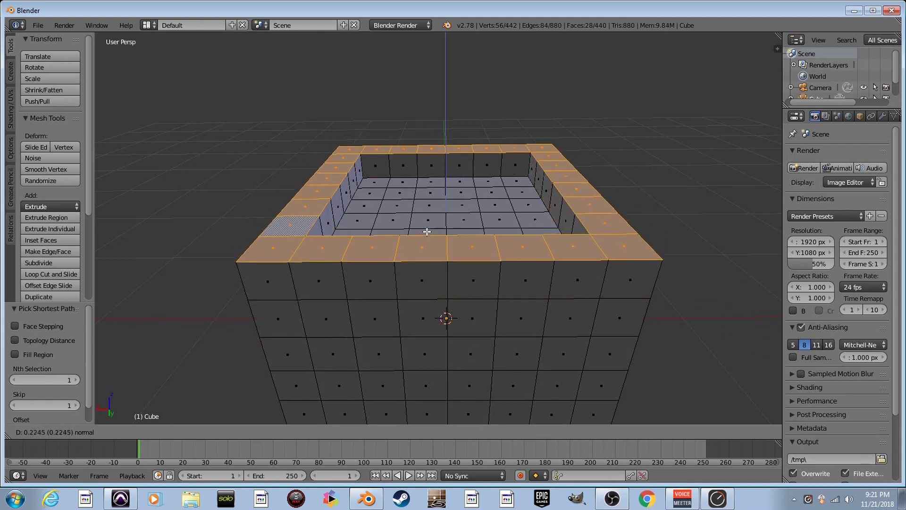
pyautogui.press('Escape')
pyautogui.hotkey('ctrl', 'z')
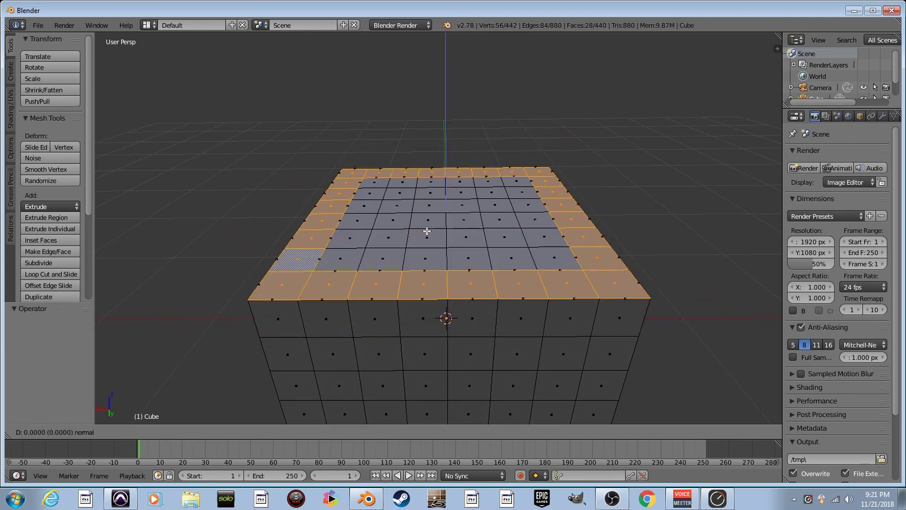
# Extrude the selected border faces upward by 0.25 to form a raised rim, and deselect everything.
pyautogui.write('25')
pyautogui.press('Return')
pyautogui.hotkey('shift', 'f')
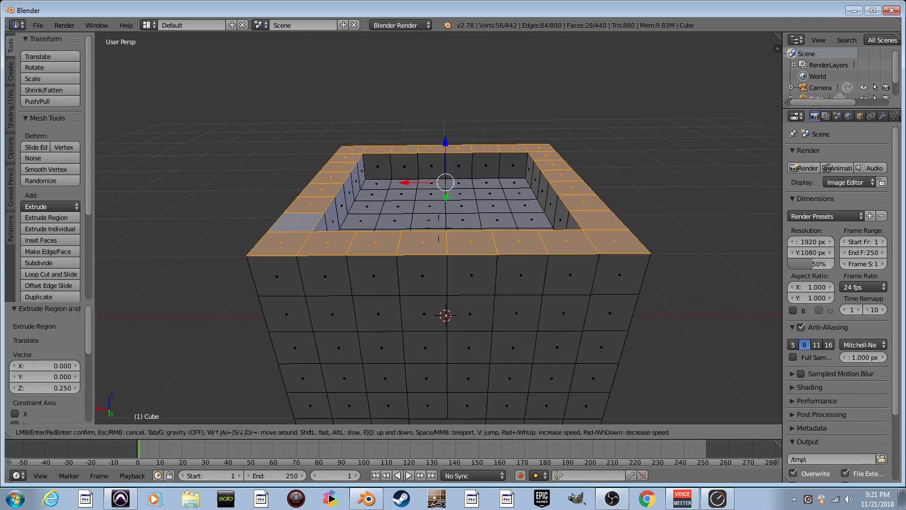
pyautogui.press('s')
pyautogui.press('w')
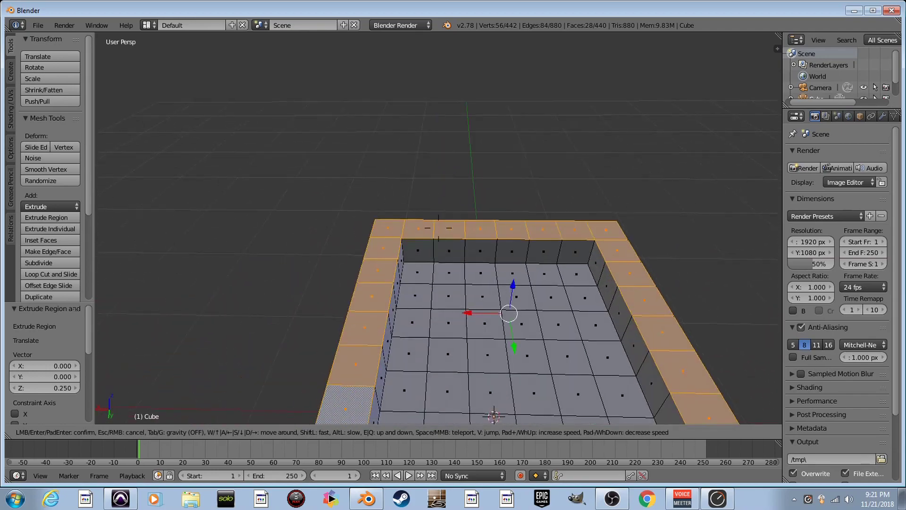
pyautogui.press('a')
pyautogui.press('s')
pyautogui.press('d')
pyautogui.press('w')
pyautogui.press('a')
pyautogui.press('s')
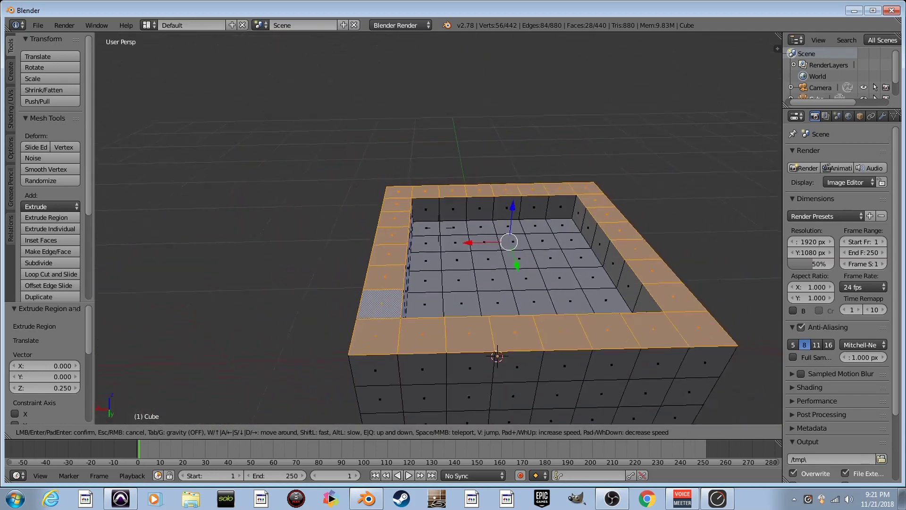
pyautogui.press('d')
pyautogui.click(438, 228)
pyautogui.press('a')
# Select by shortest path all eight faces of the second row from the top on one side wall.
pyautogui.hotkey('shift', 'f')
pyautogui.press('s')
pyautogui.press('d')
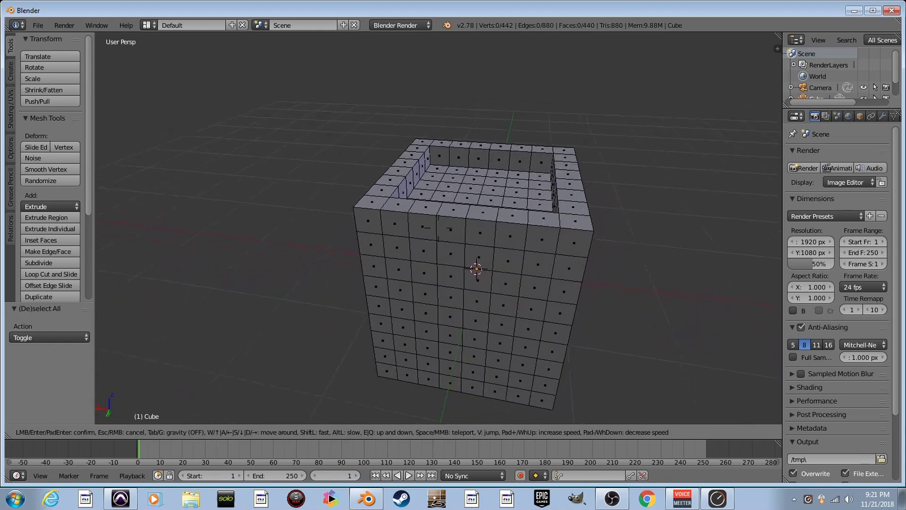
pyautogui.press('w')
pyautogui.press('a')
pyautogui.press('s')
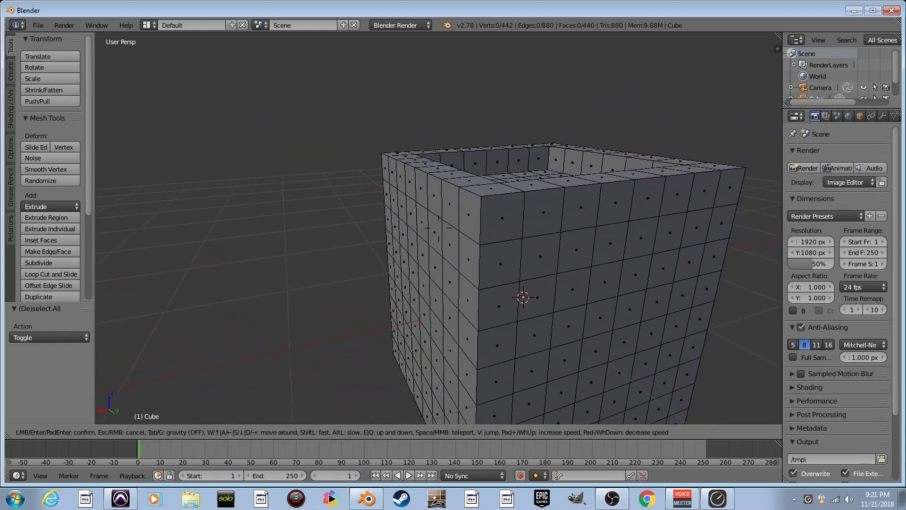
pyautogui.press('q')
pyautogui.click(438, 228)
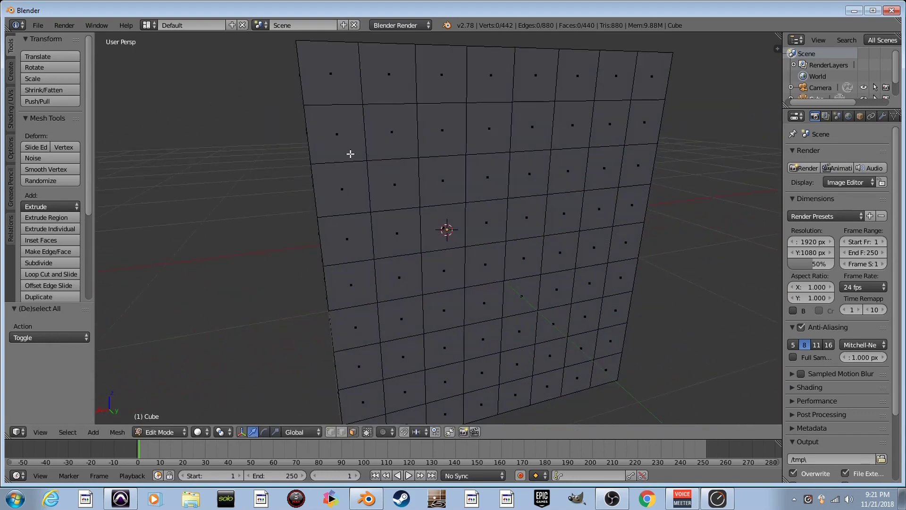
pyautogui.keyDown('ctrl'); pyautogui.rightClick(641, 126); pyautogui.keyUp('ctrl')
# Try moving the selected face row along the Y axis, and undo the move.
pyautogui.hotkey('shift', 'f')
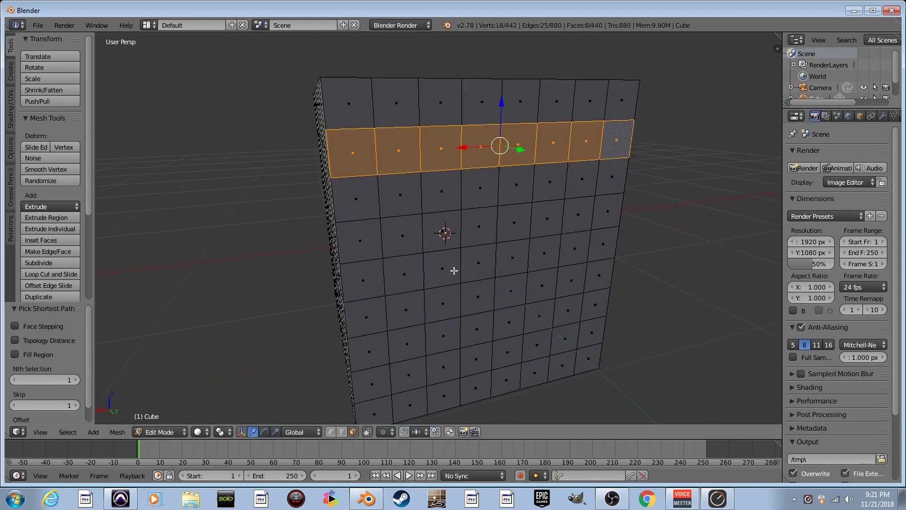
pyautogui.moveTo(520, 149); pyautogui.dragTo(543, 157)
pyautogui.hotkey('ctrl', 'z')
pyautogui.hotkey('shift', 'f')
pyautogui.press('a')
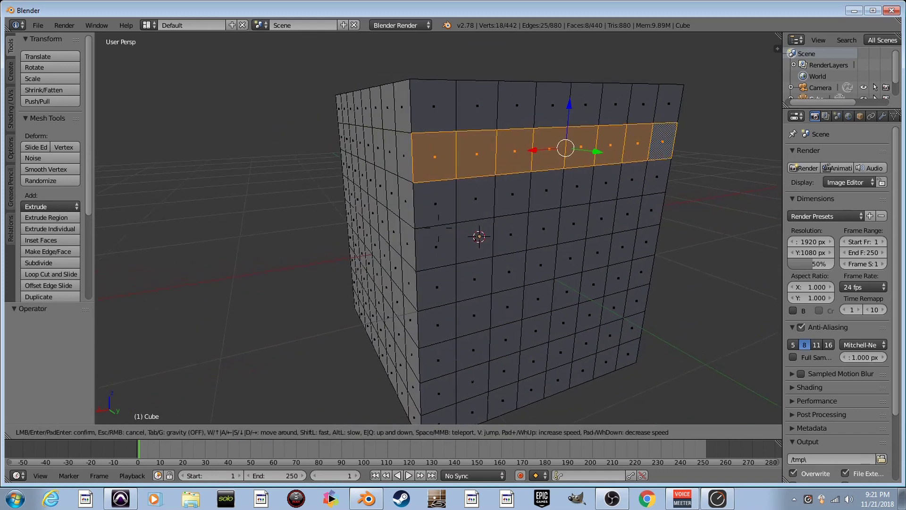
pyautogui.press('s')
pyautogui.click(439, 228)
pyautogui.hotkey('shift', 'f')
pyautogui.press('Return')
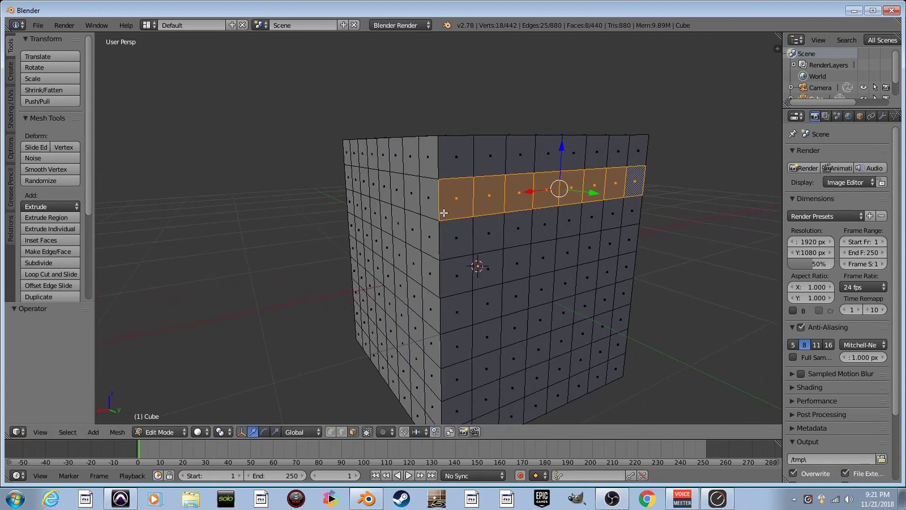
# Extend the selection to the complete second face row from the top around all four sides of the cube.
pyautogui.hotkey('shift', 'f')
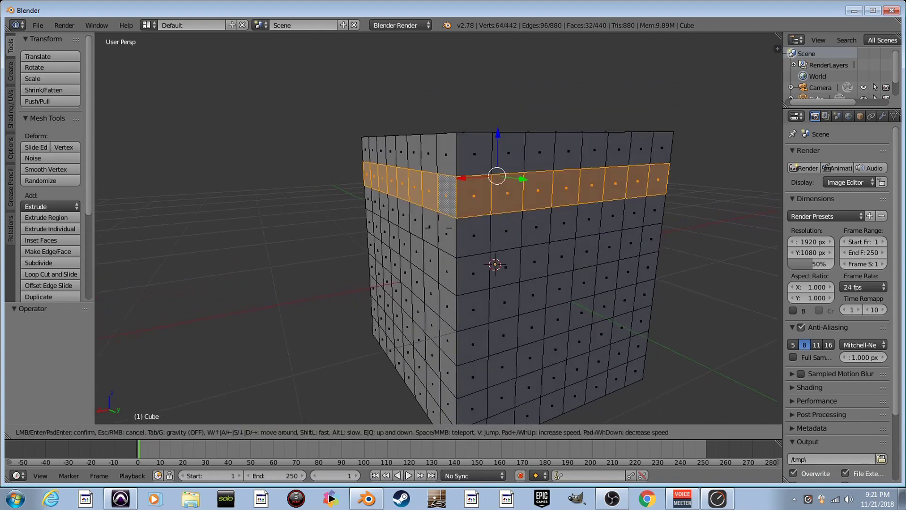
pyautogui.press('w')
pyautogui.press('s')
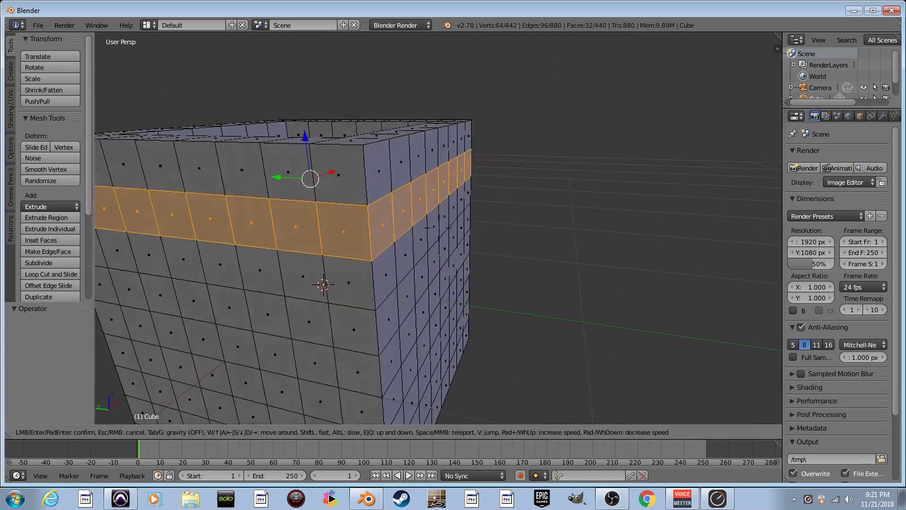
pyautogui.press('e')
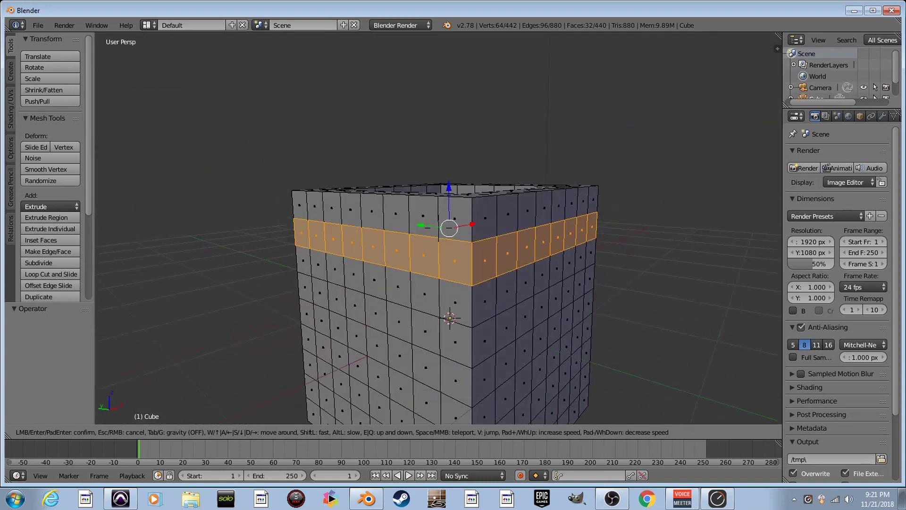
pyautogui.press('d')
pyautogui.click(421, 265)
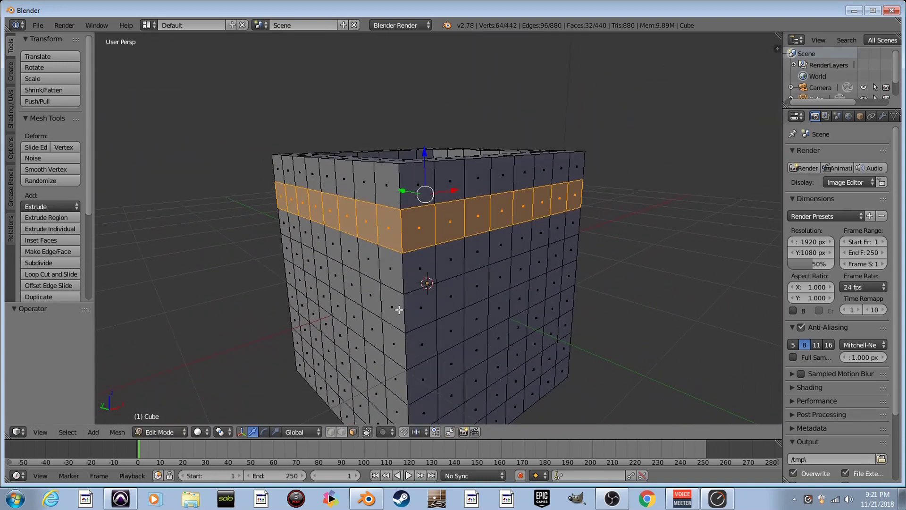
# Add the fourth, sixth and eighth face rows from the top to the selection around all four sides.
pyautogui.keyDown('alt'); pyautogui.keyDown('shift'); pyautogui.rightClick(407, 378); pyautogui.keyUp('shift'); pyautogui.keyUp('alt')
pyautogui.hotkey('shift', 'f')
pyautogui.press('q')
pyautogui.click(438, 229)
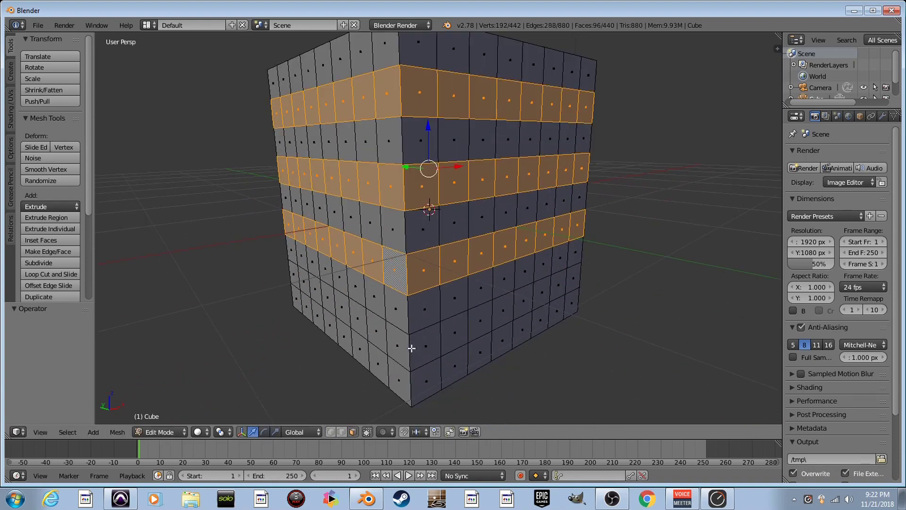
pyautogui.hotkey('shift', 'f')
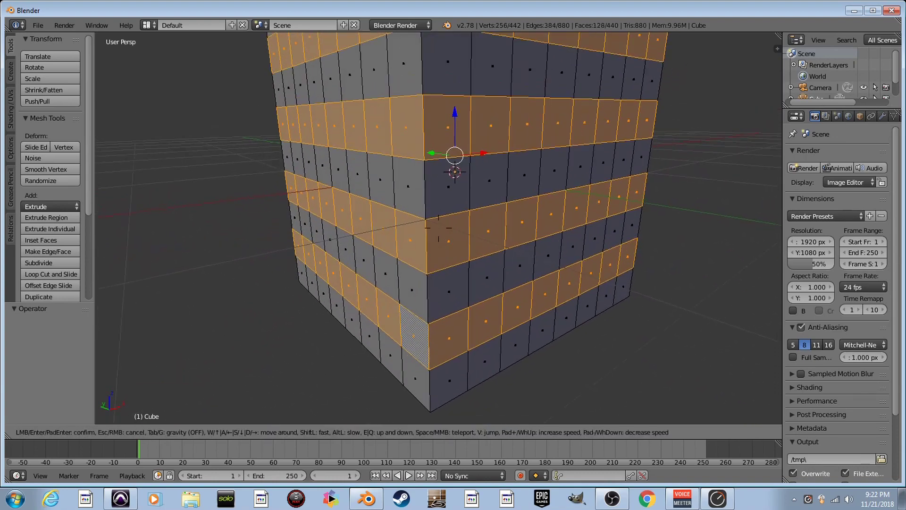
pyautogui.press('e')
pyautogui.press('d')
pyautogui.press('w')
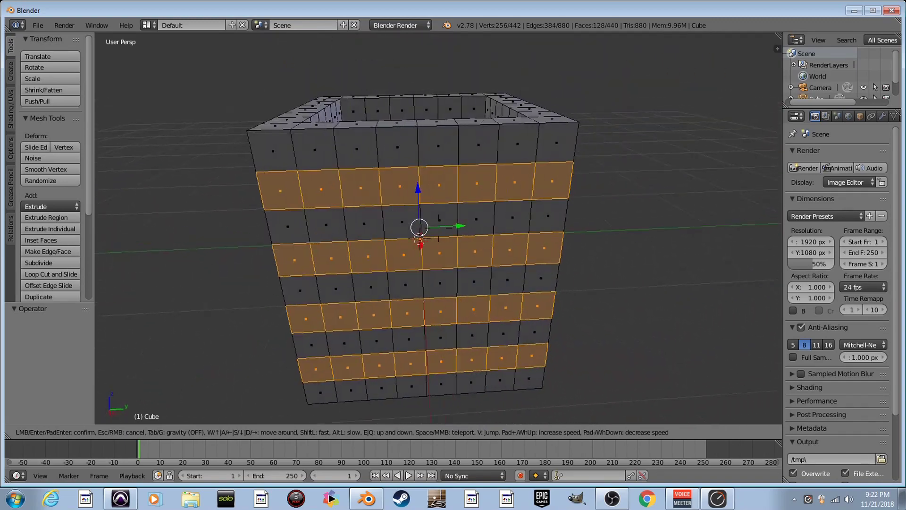
pyautogui.press('e')
pyautogui.press('s')
pyautogui.click(438, 228)
# Try extruding the four selected face rows along their normal and moving them along the Y axis, and undo it.
pyautogui.press('e')
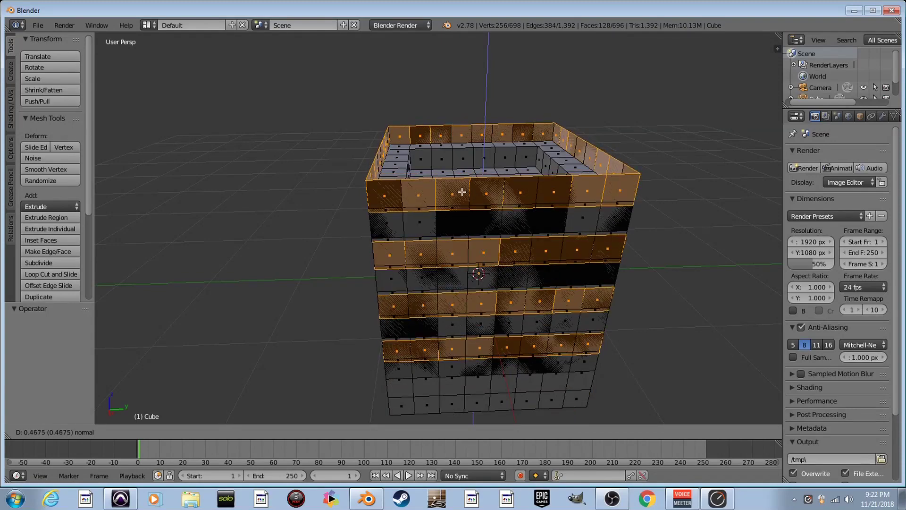
pyautogui.press('Escape')
pyautogui.hotkey('ctrl', 'z')
pyautogui.press('g')
pyautogui.press('y')
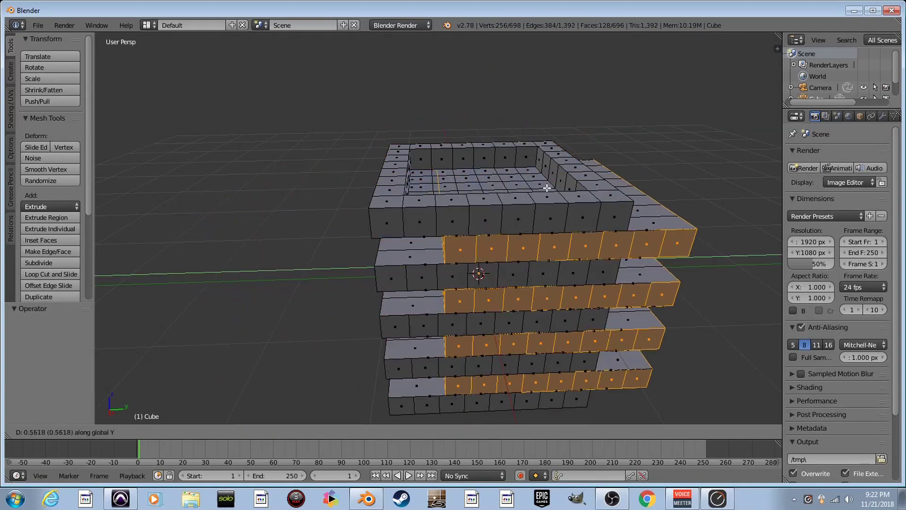
pyautogui.click(488, 207)
pyautogui.hotkey('ctrl', 'z')
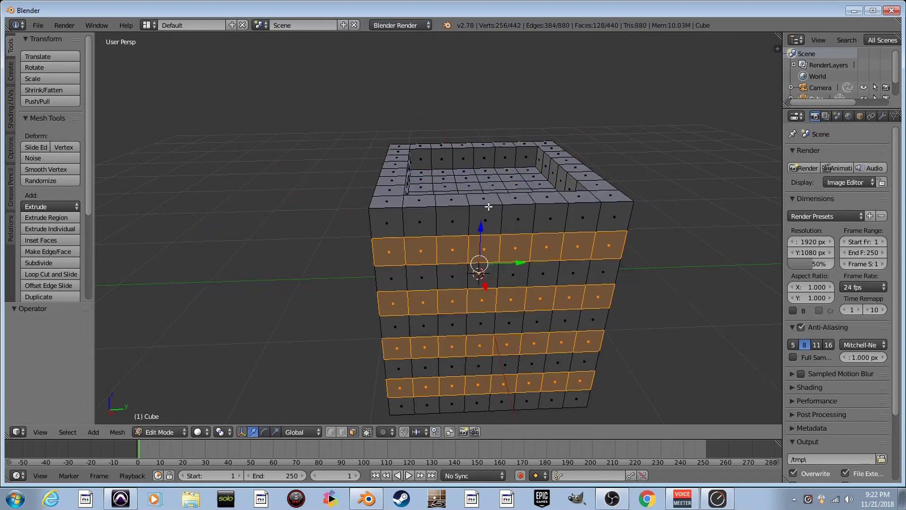
# Try extruding the face rows with uniform scaling of about 1.19 and with Z-locked scaling of about 1.54, and undo both.
pyautogui.press('e')
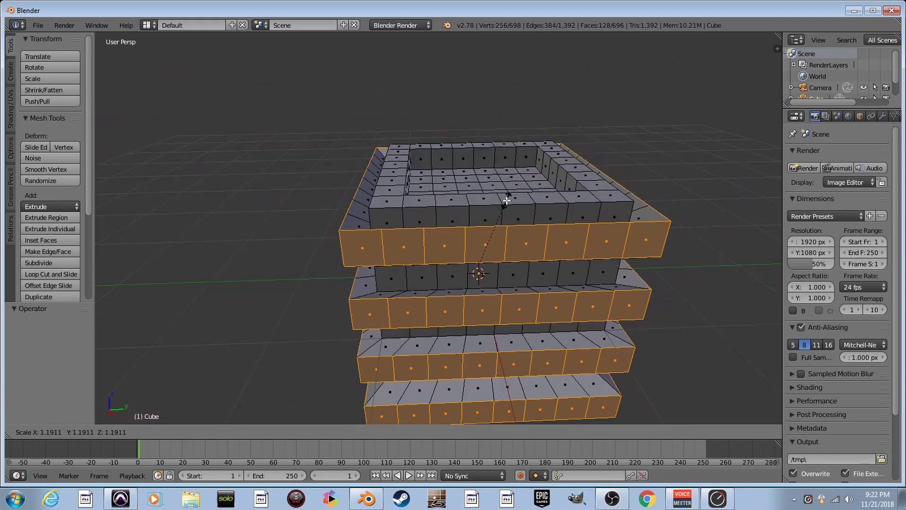
pyautogui.click(506, 201)
pyautogui.hotkey('shift', 'f')
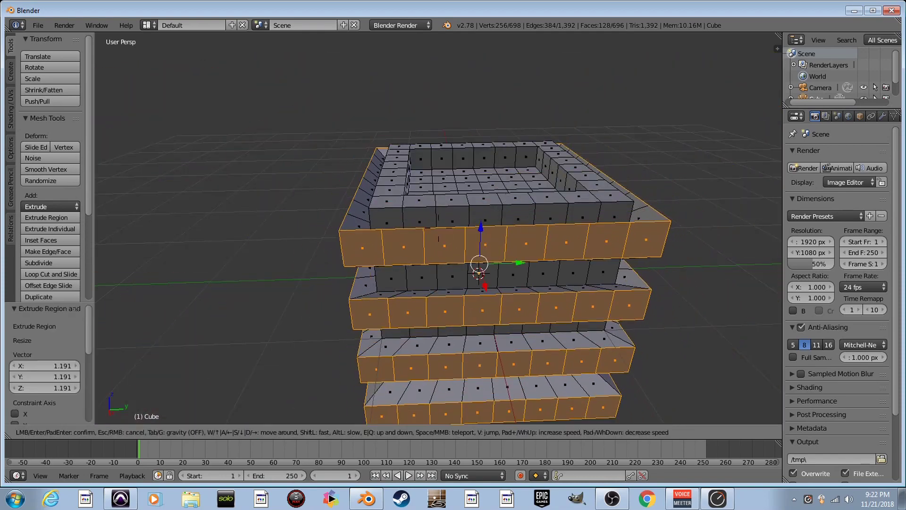
pyautogui.hotkey('ctrl', 'z')
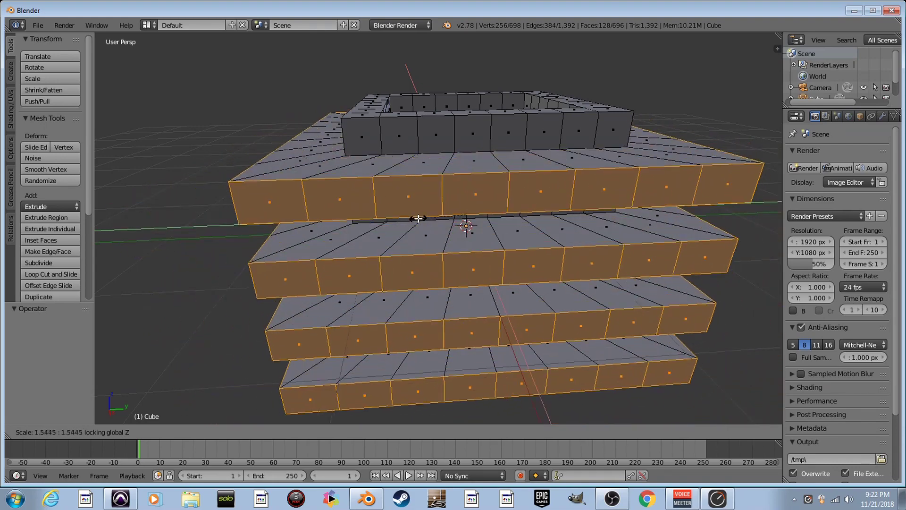
pyautogui.press('Escape')
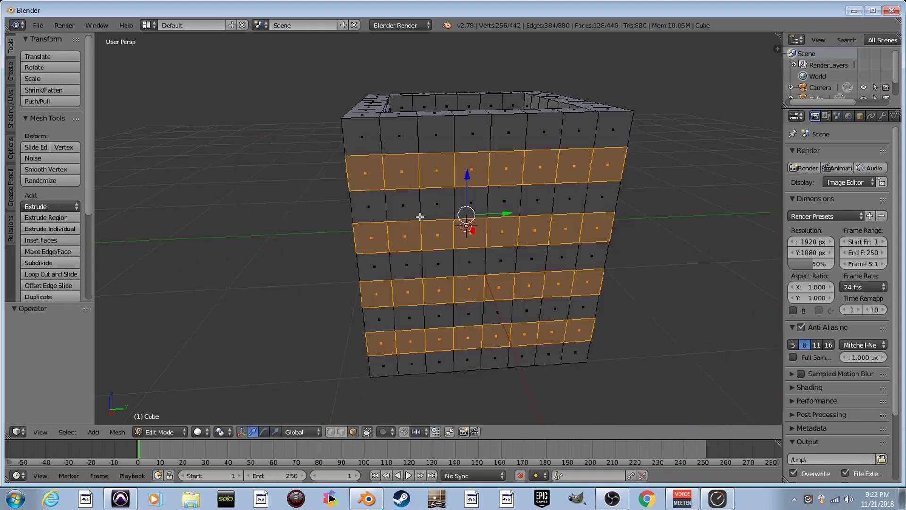
# Try extruding the face rows and scaling them to 0.25 with Z locked, and undo it.
pyautogui.press('e')
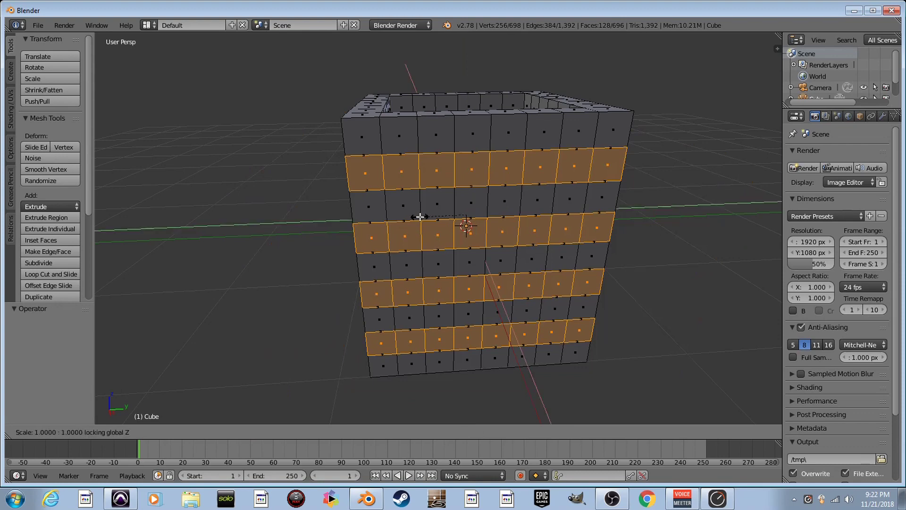
pyautogui.write('0.25')
pyautogui.press('Return')
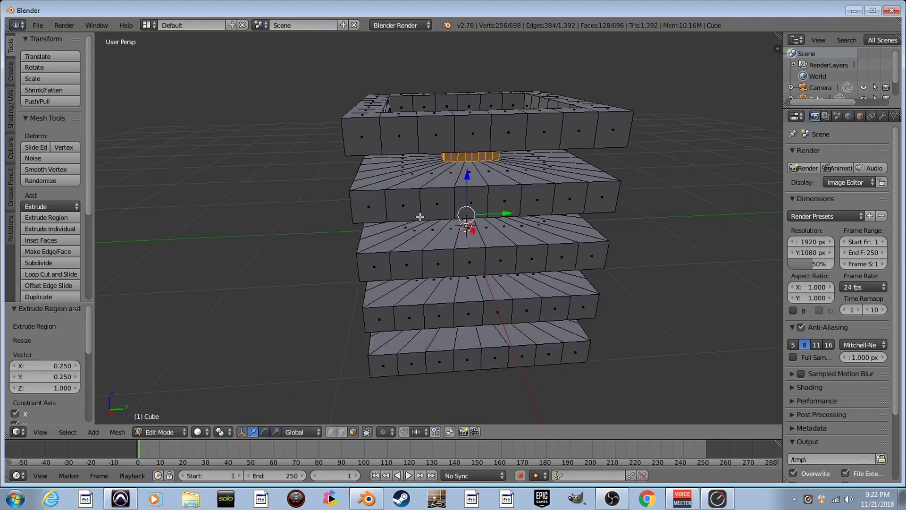
pyautogui.hotkey('ctrl', 'z')
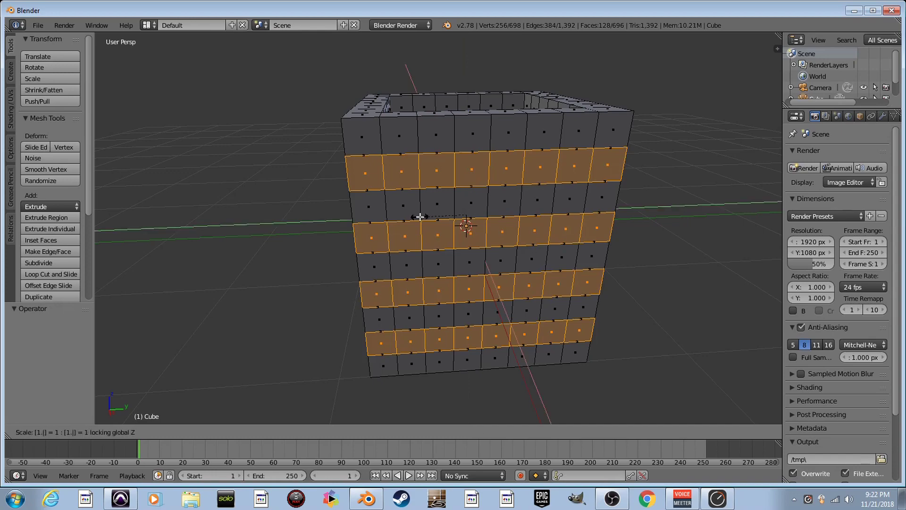
# Extrude the four selected face rows and scale them to 1.25 in X and Y with Z locked to form ledges.
pyautogui.write('25')
pyautogui.press('Return')
pyautogui.hotkey('shift', 'f')
pyautogui.press('w')
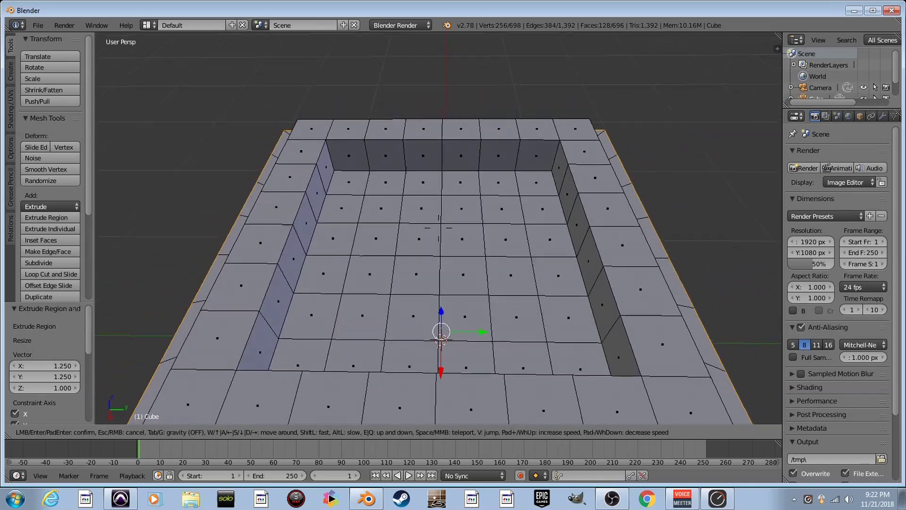
pyautogui.press('s')
pyautogui.click(438, 228)
# Examine the protruding ledges in Object Mode from the side and below, and return to Edit Mode.
pyautogui.press('Tab')
pyautogui.hotkey('shift', 'f')
pyautogui.press('w')
pyautogui.press('d')
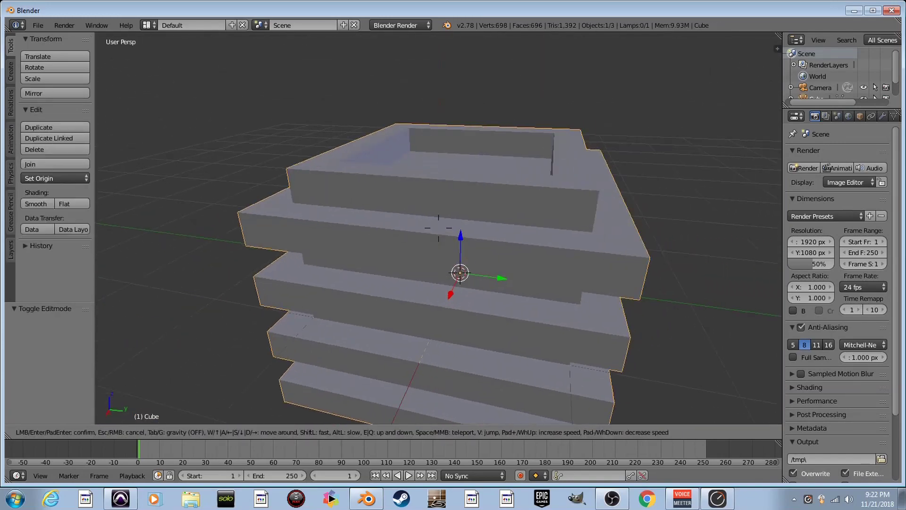
pyautogui.press('s')
pyautogui.press('w')
pyautogui.press('a')
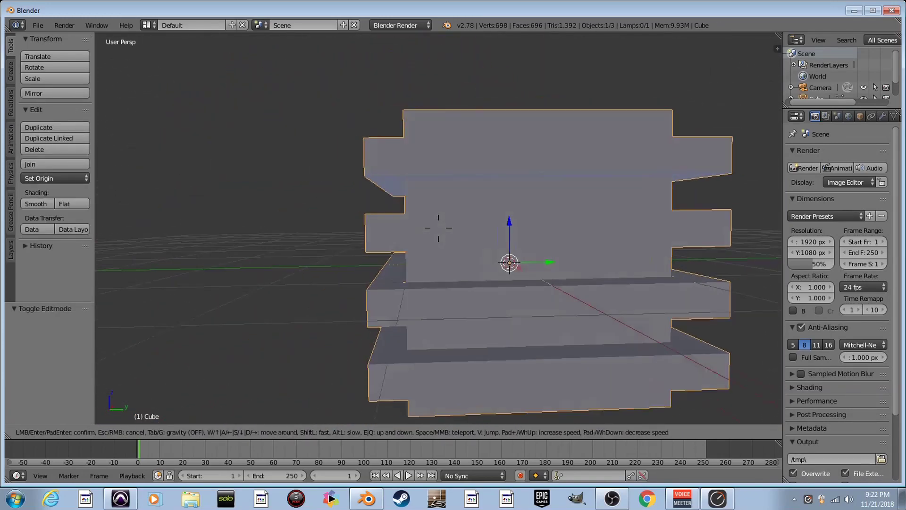
pyautogui.press('s')
pyautogui.press('Return')
pyautogui.press('Tab')
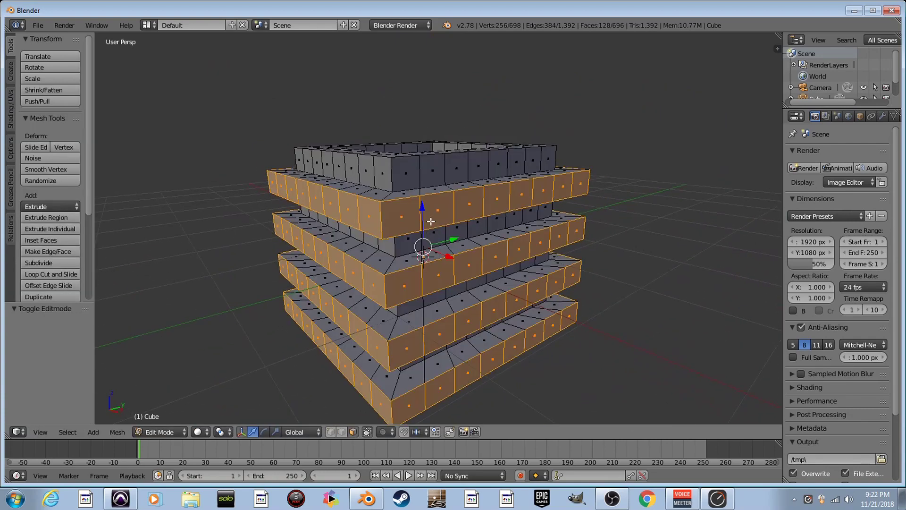
# Examine the rim and recessed top in Object Mode from above, and return to Edit Mode.
pyautogui.press('Tab')
pyautogui.hotkey('shift', 'f')
pyautogui.press('w')
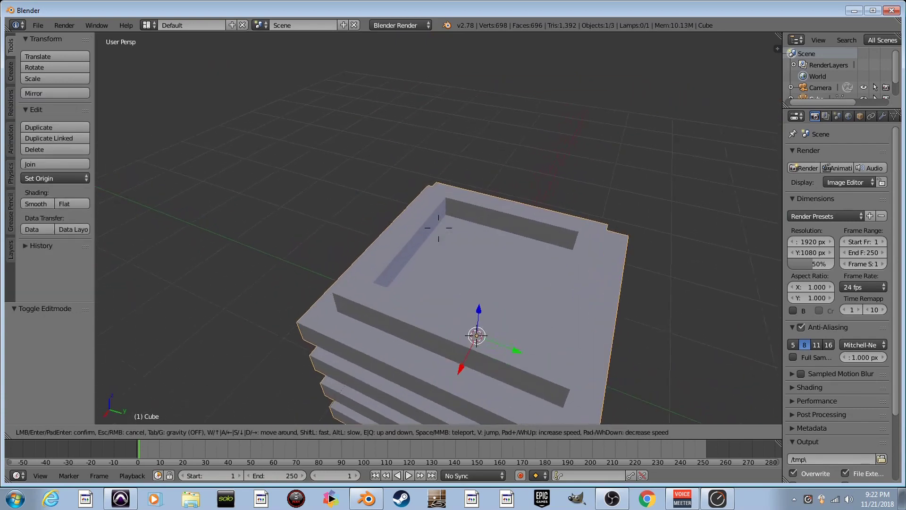
pyautogui.press('a')
pyautogui.press('s')
pyautogui.click(439, 228)
pyautogui.press('Tab')
# Select the four centre faces of the recessed top and extrude them 0.5 upward along Z.
pyautogui.hotkey('shift', 'f')
pyautogui.press('w')
pyautogui.press('s')
pyautogui.click(439, 228)
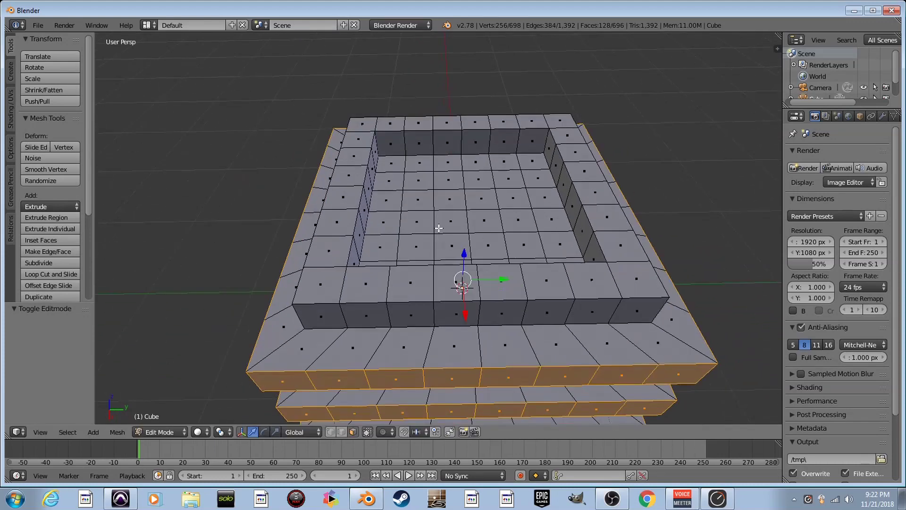
pyautogui.rightClick(445, 213)
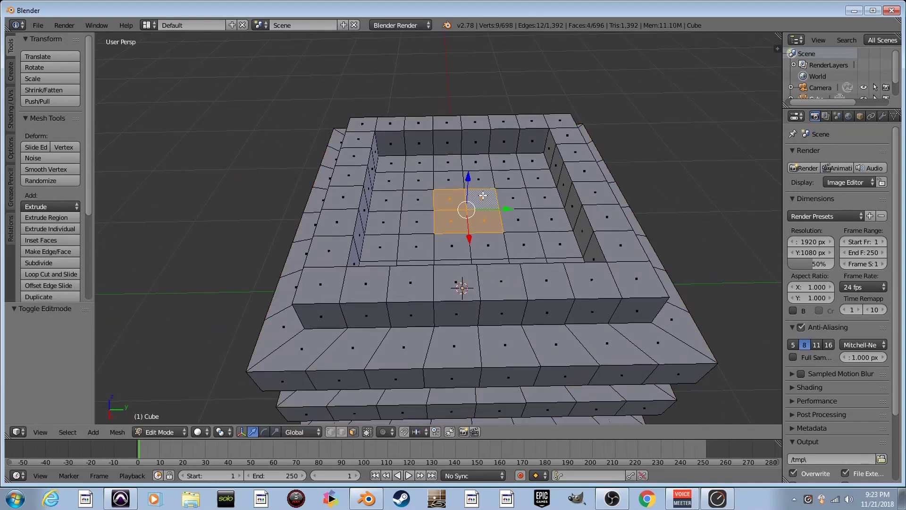
pyautogui.press('Return')
# Try scaling the top faces of the central block freehand, and undo the scaling.
pyautogui.hotkey('shift', 'f')
pyautogui.press('s')
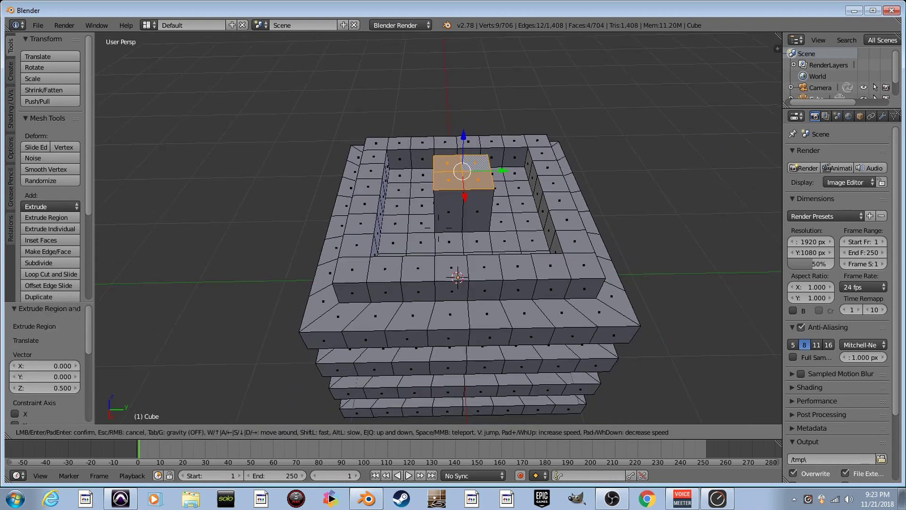
pyautogui.press('w')
pyautogui.click(439, 228)
pyautogui.hotkey('shift', 'f')
pyautogui.press('w')
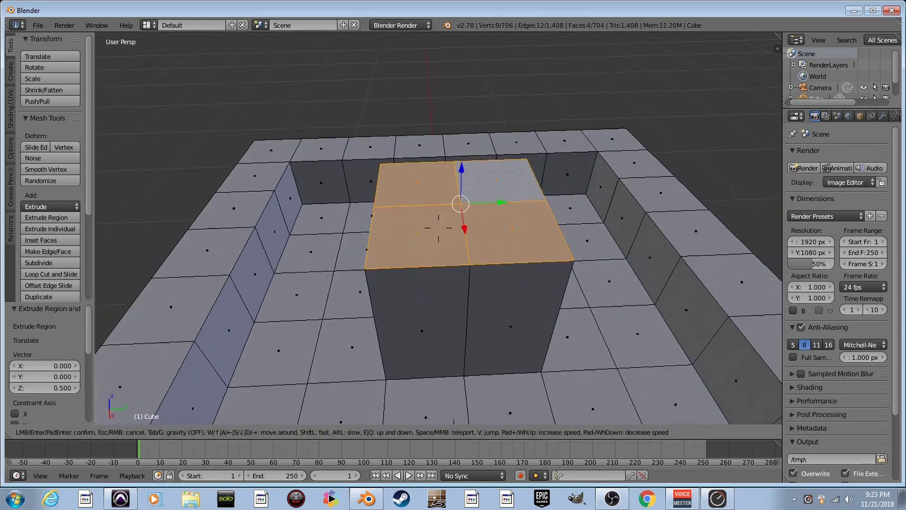
pyautogui.press('s')
pyautogui.click(439, 228)
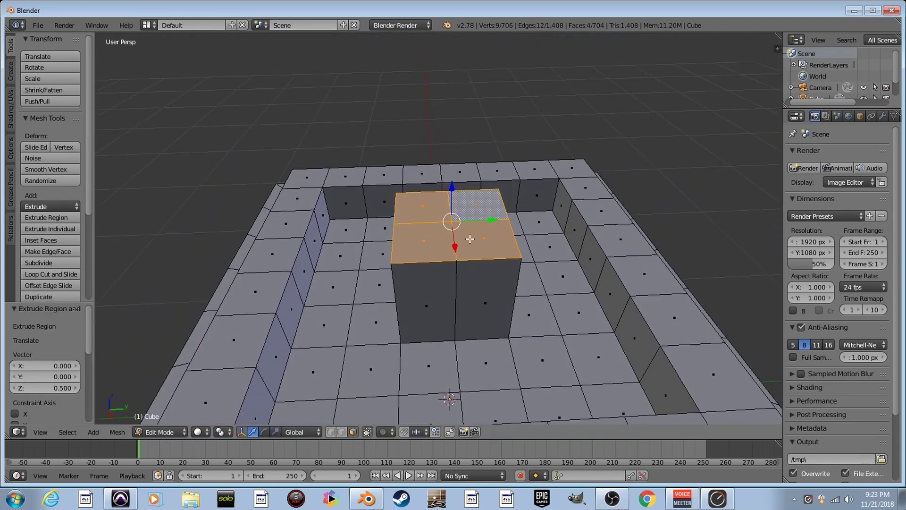
pyautogui.press('s')
pyautogui.click(490, 229)
pyautogui.hotkey('ctrl', 'z')
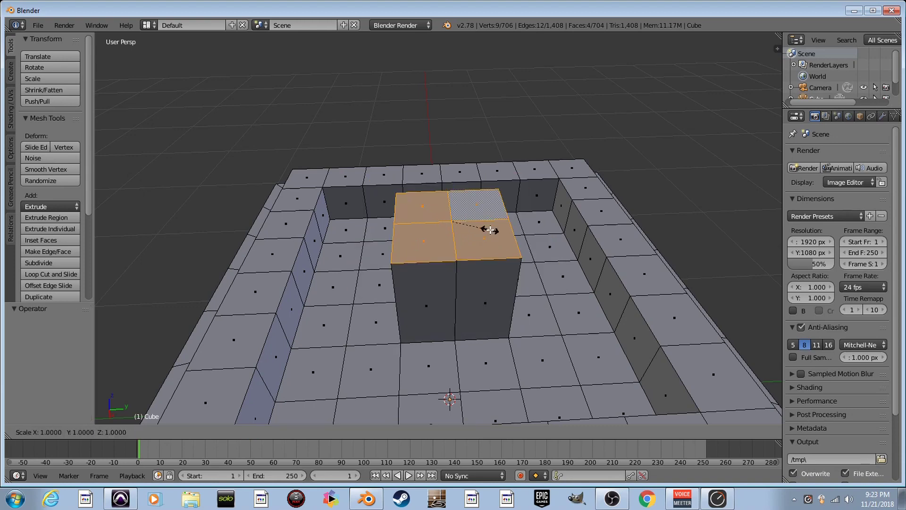
# Scale the top faces of the central block to 0 so the block becomes a pyramid.
pyautogui.write('0')
pyautogui.press('Return')
pyautogui.hotkey('shift', 'f')
pyautogui.press('s')
pyautogui.click(438, 228)
# Switch to Object Mode and examine the whole model with its central pyramid from several sides.
pyautogui.press('Tab')
pyautogui.hotkey('shift', 'f')
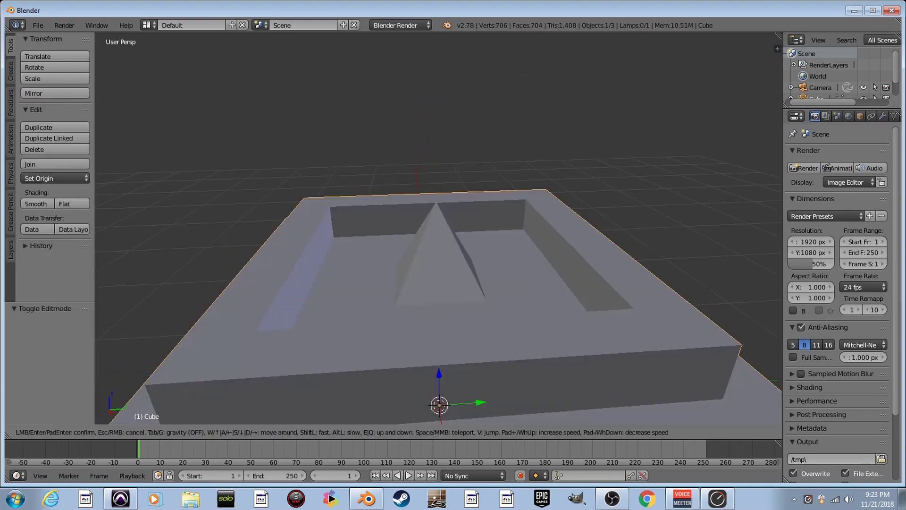
pyautogui.press('a')
pyautogui.press('s')
pyautogui.press('w')
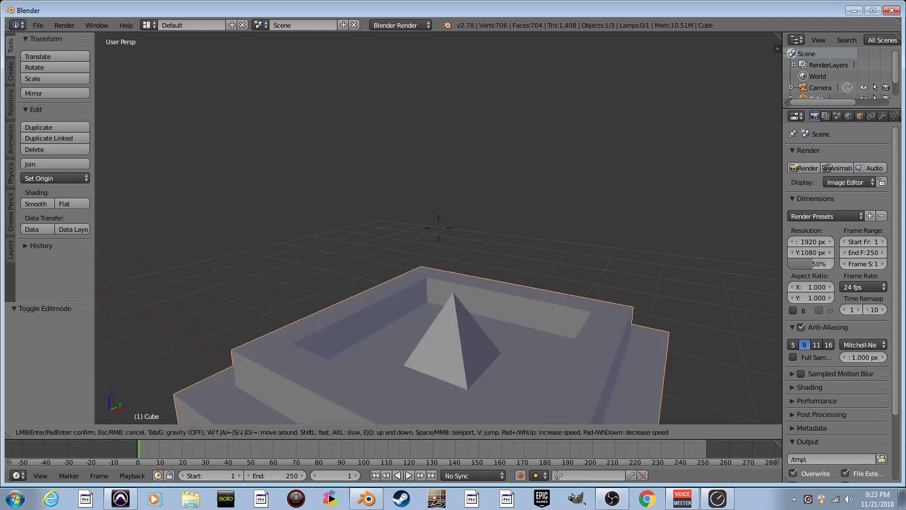
pyautogui.press('s')
pyautogui.press('w')
pyautogui.press('s')
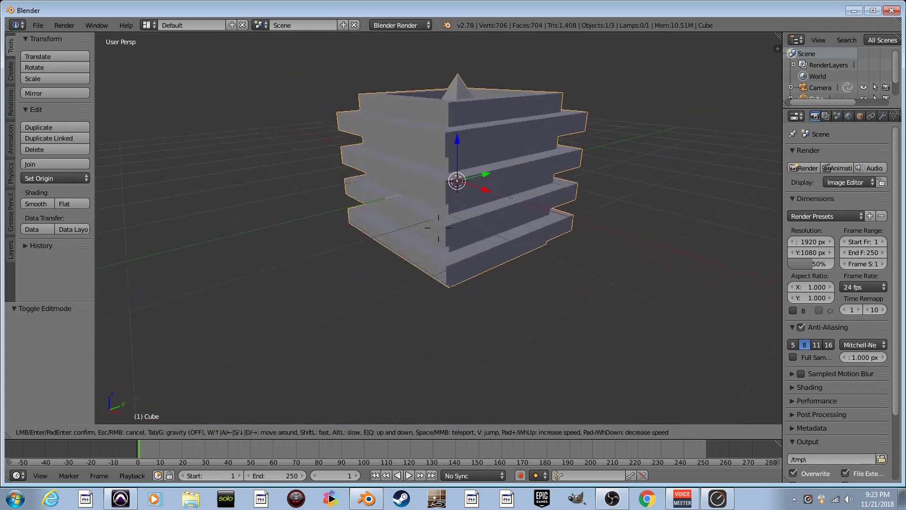
pyautogui.press('e')
pyautogui.press('w')
pyautogui.press('d')
pyautogui.press('a')
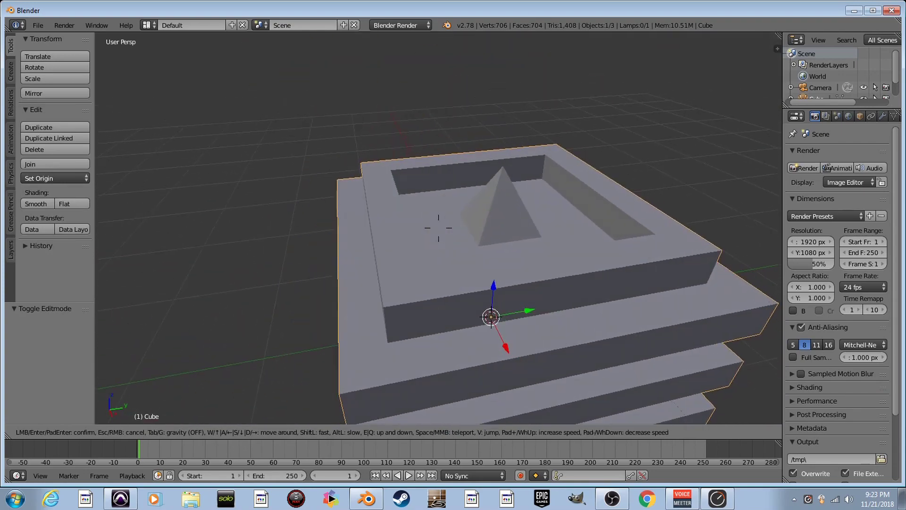
pyautogui.click(439, 228)
# Return to Edit Mode and examine the mesh of the ledges, rim and pyramid from all around.
pyautogui.press('Tab')
pyautogui.hotkey('shift', 'f')
pyautogui.press('s')
pyautogui.press('w')
pyautogui.press('d')
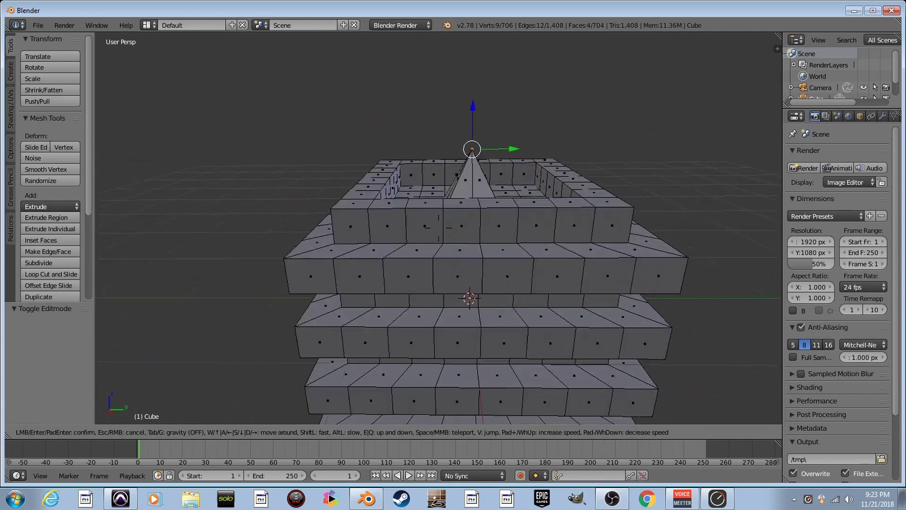
pyautogui.press('s')
pyautogui.press('q')
pyautogui.press('a')
pyautogui.press('w')
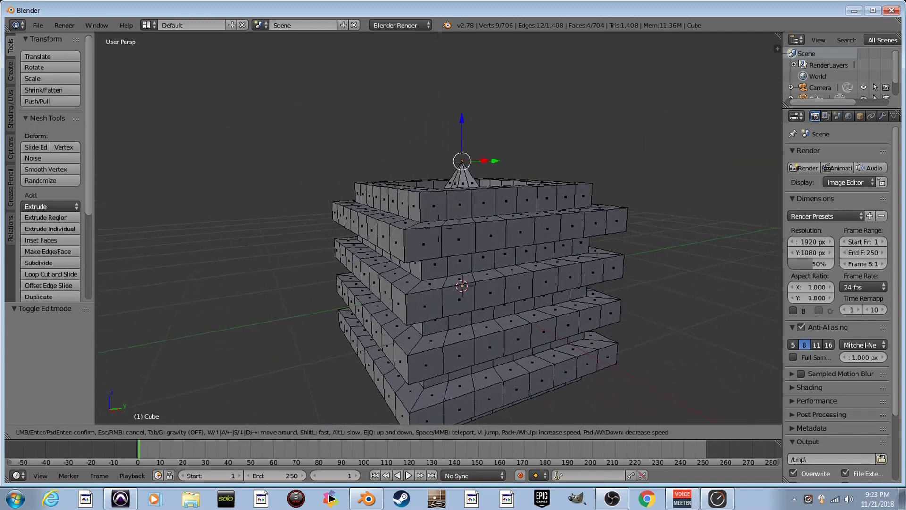
pyautogui.press('a')
pyautogui.press('q')
pyautogui.press('e')
pyautogui.press('w')
pyautogui.press('d')
pyautogui.click(438, 228)
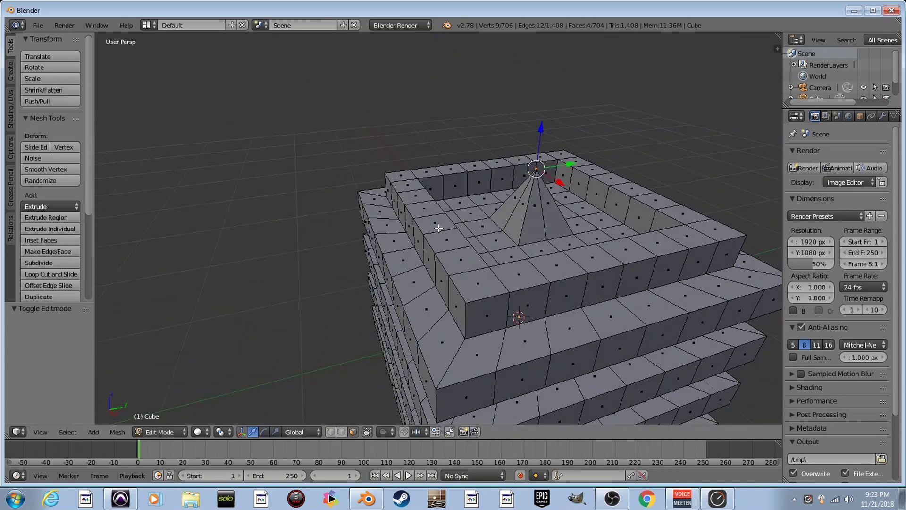
# Switch to Object Mode and view the whole stepped cube with its pyramid from farther away.
pyautogui.click(438, 228)
pyautogui.press('Tab')
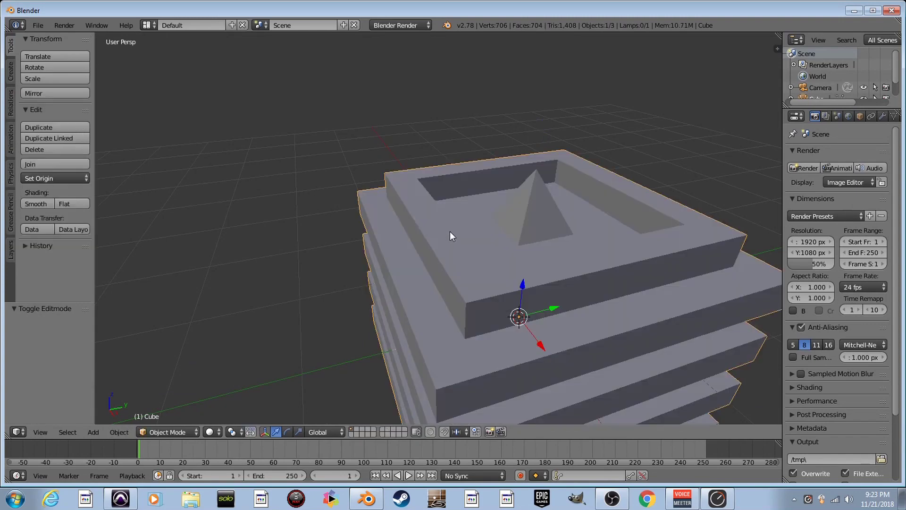
pyautogui.hotkey('shift', 'f')
pyautogui.press('s')
pyautogui.click(439, 228)
# Delete the entire stepped cube object in Object Mode, leaving the camera and lamp in the scene.
pyautogui.press('Tab')
pyautogui.press('a')
pyautogui.press('a')
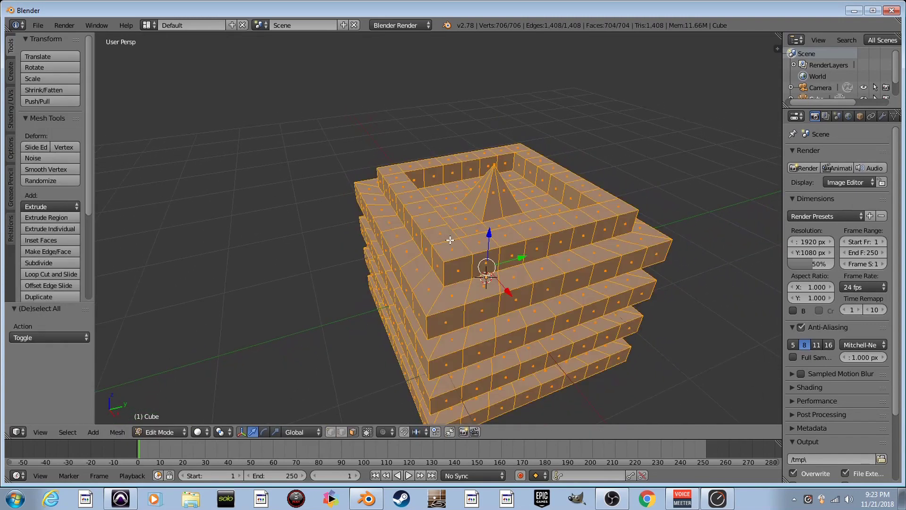
pyautogui.click(453, 215)
pyautogui.press('Tab')
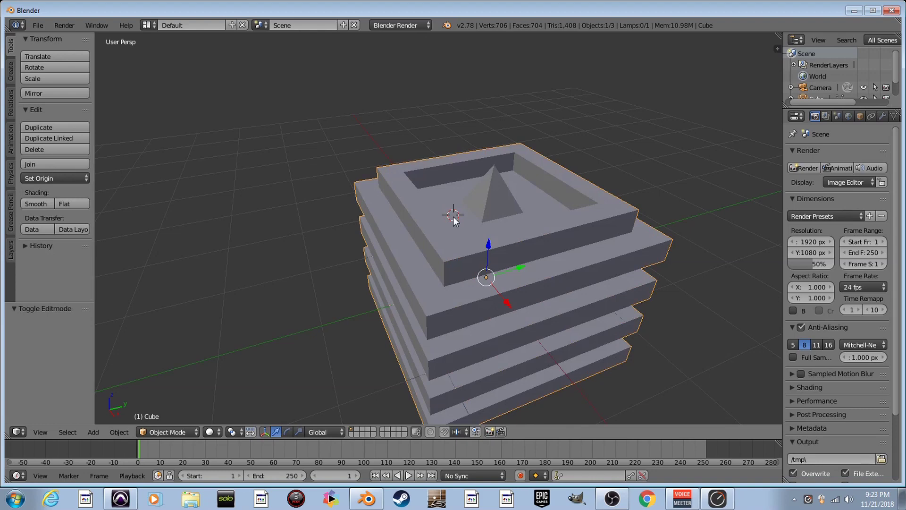
pyautogui.press('x')
pyautogui.click(454, 218)
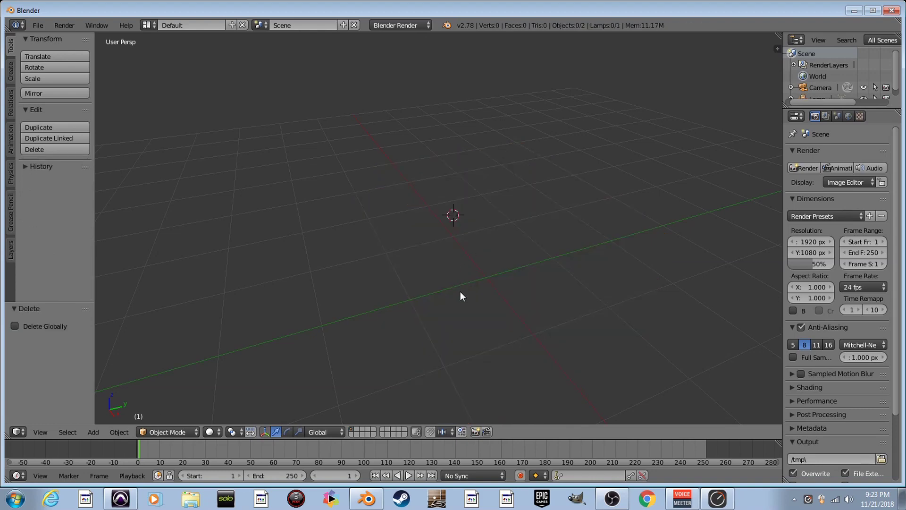
# Add a cylinder mesh at the 3D cursor and bring it into full view.
pyautogui.hotkey('shift', 'a')
pyautogui.moveTo(461, 292)
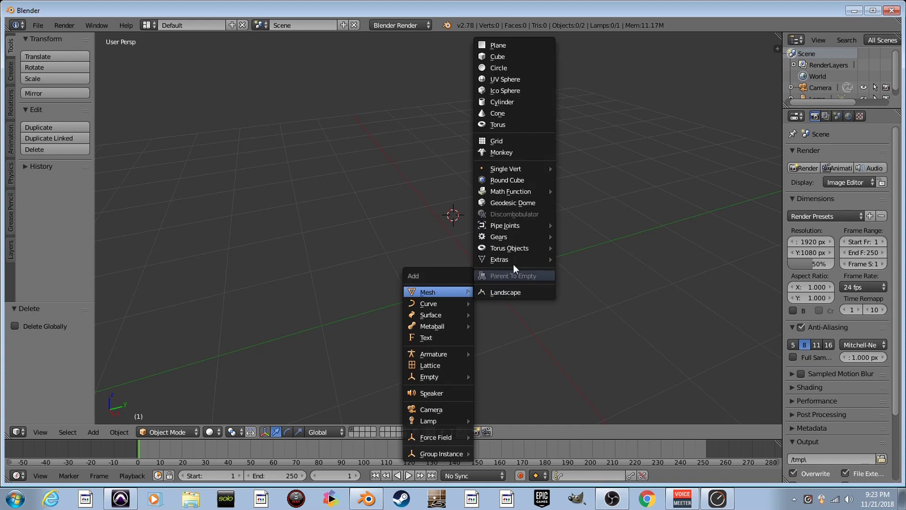
pyautogui.click(540, 102)
pyautogui.hotkey('shift', 'f')
pyautogui.press('w')
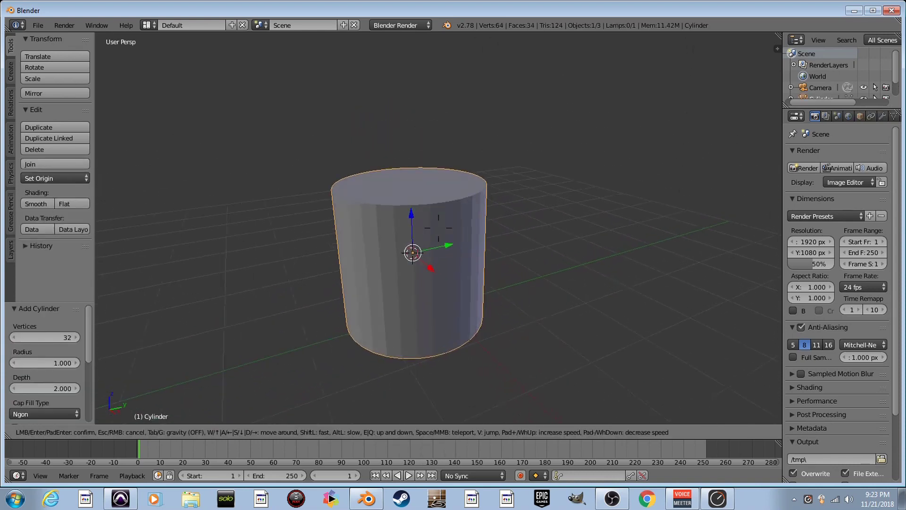
pyautogui.click(439, 228)
# In Edit Mode, extrude the cylinder's top face upward by about 0.44 to form an upper band.
pyautogui.press('Tab')
pyautogui.hotkey('shift', 'f')
pyautogui.press('s')
pyautogui.press('w')
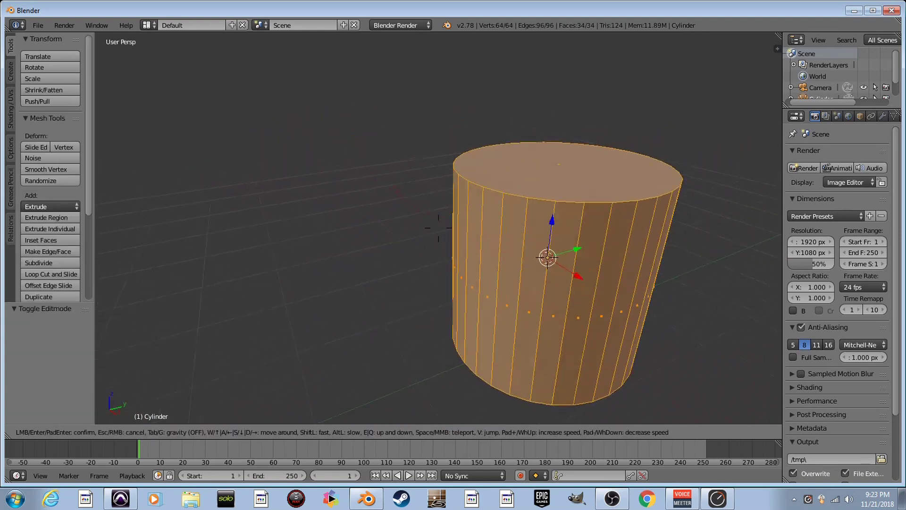
pyautogui.press('d')
pyautogui.rightClick(426, 168)
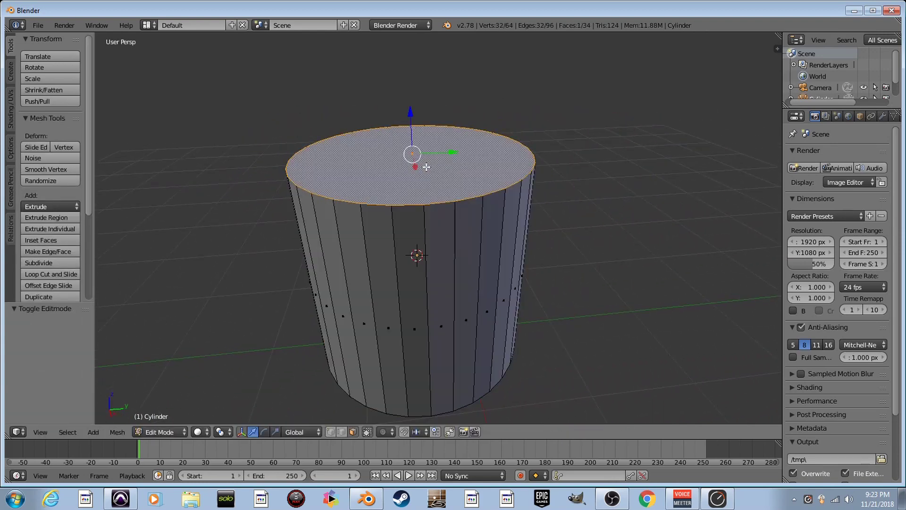
pyautogui.press('e')
pyautogui.click(507, 242)
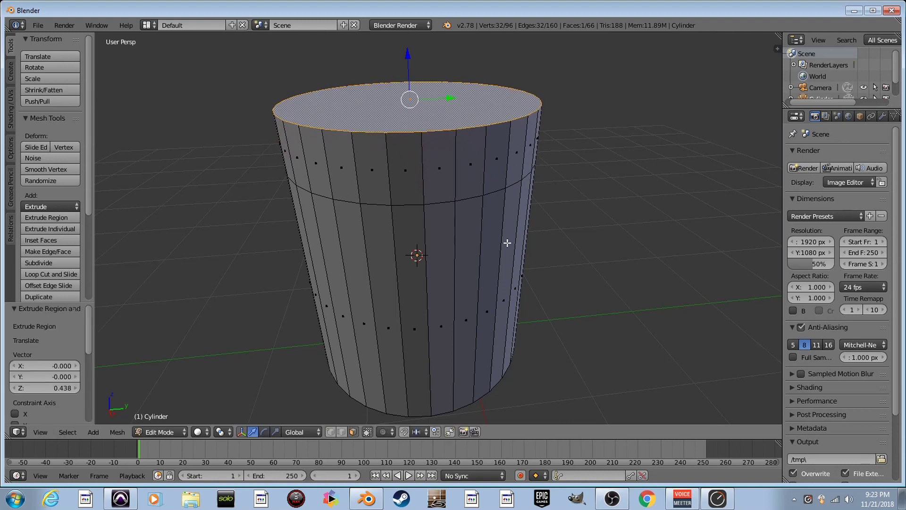
# Extrude four alternating side faces of the cylinder's upper band outward by about 0.46.
pyautogui.rightClick(475, 167)
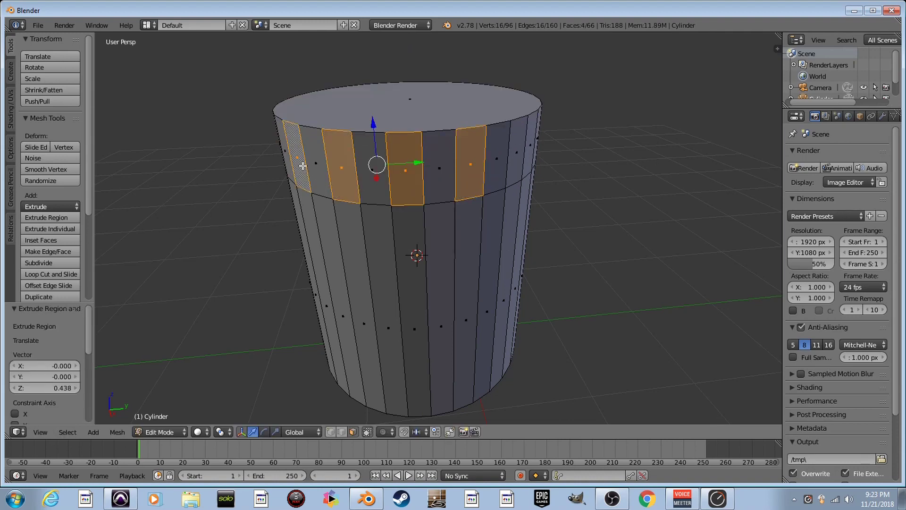
pyautogui.press('e')
pyautogui.click(273, 194)
# Examine the four extruded blocks on the cylinder's upper band from above and from several sides.
pyautogui.hotkey('shift', 'f')
pyautogui.press('a')
pyautogui.press('e')
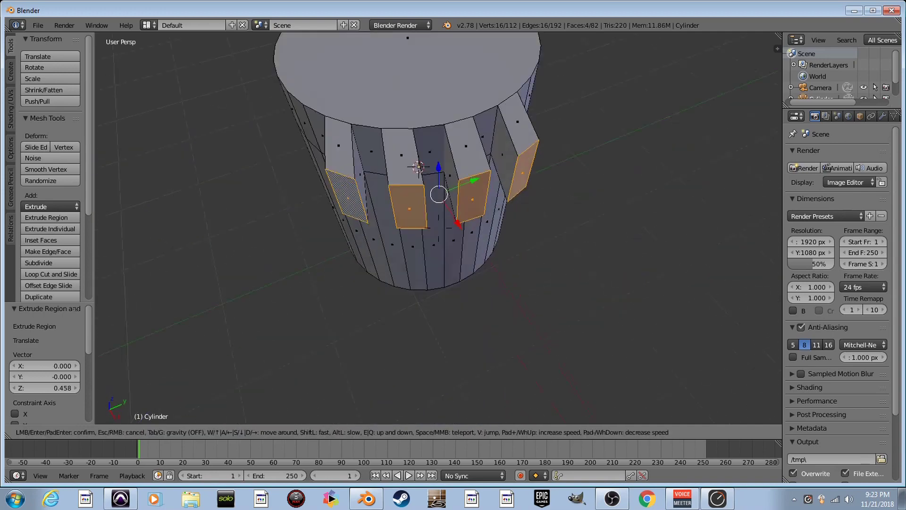
pyautogui.press('a')
pyautogui.press('w')
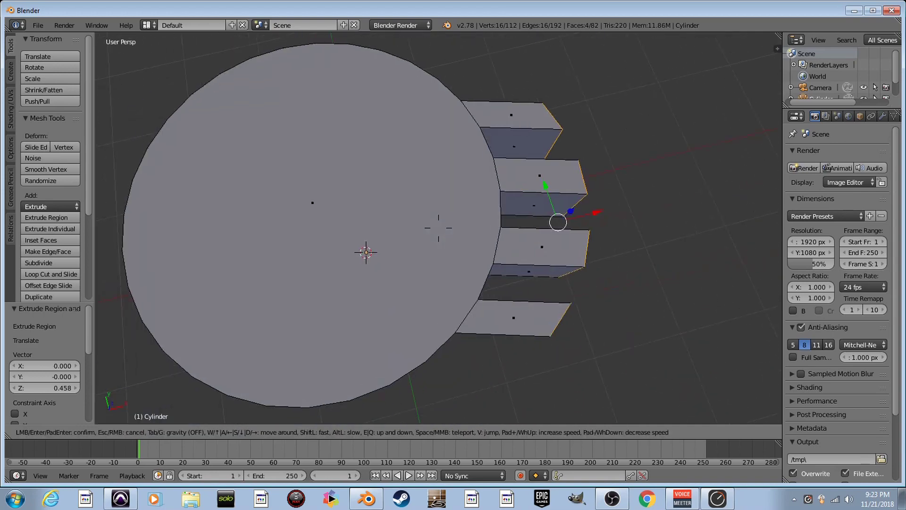
pyautogui.press('d')
pyautogui.press('s')
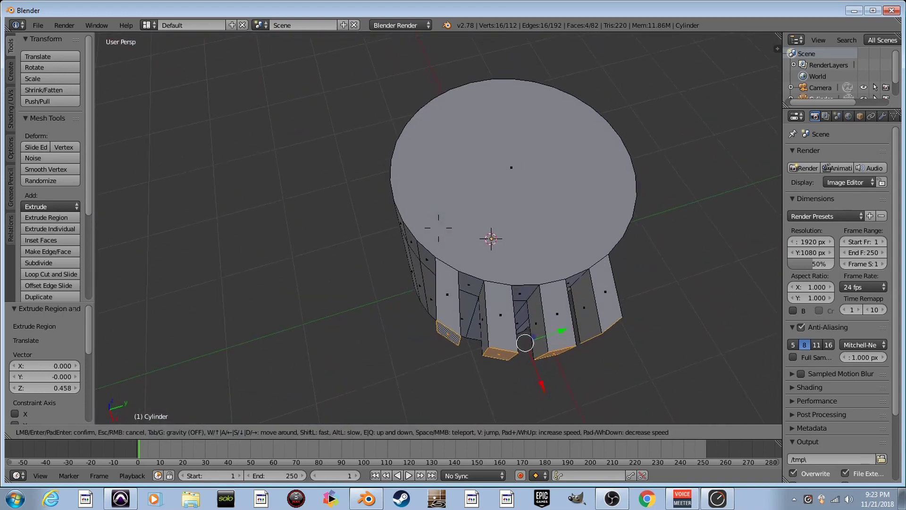
pyautogui.press('q')
pyautogui.press('d')
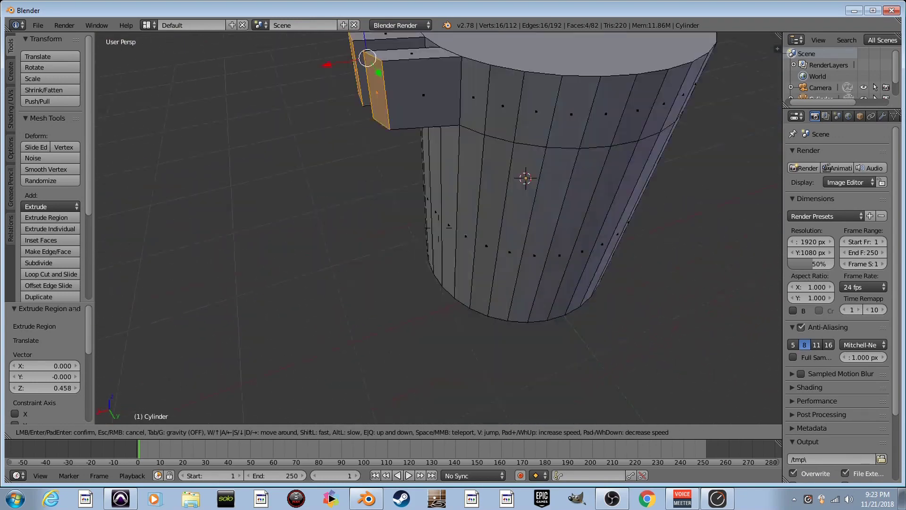
pyautogui.press('e')
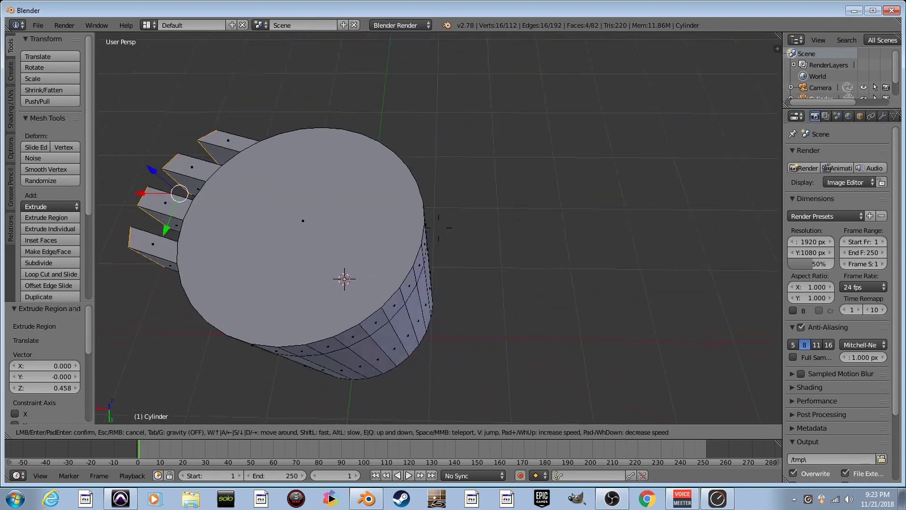
pyautogui.press('a')
pyautogui.press('d')
pyautogui.click(440, 228)
# Undo the extrusion of the four side faces on the cylinder's upper band.
pyautogui.hotkey('shift', 'f')
pyautogui.press('a')
pyautogui.click(439, 228)
pyautogui.hotkey('ctrl', 'z')
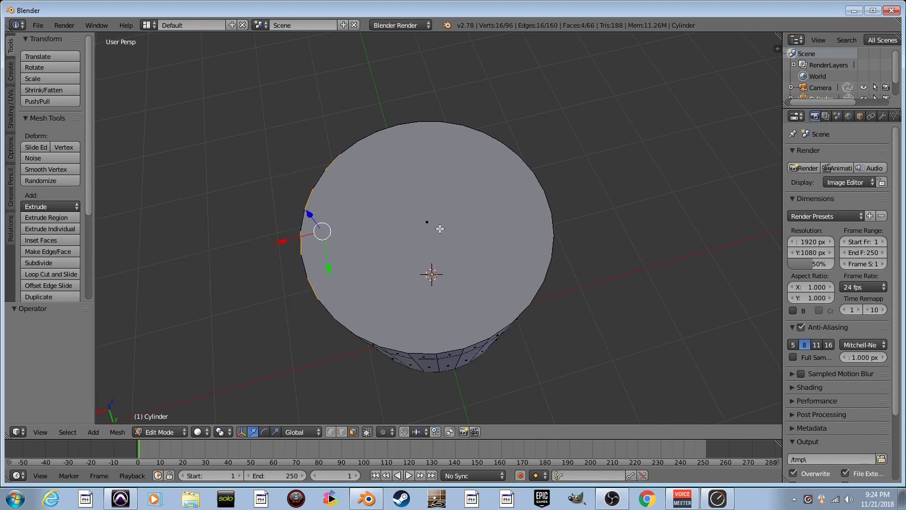
# Select the complete ring of faces on the upper band, then extrude and scale it outward by about 1.478 into a flange.
pyautogui.hotkey('shift', 'f')
pyautogui.press('q')
pyautogui.press('s')
pyautogui.click(439, 229)
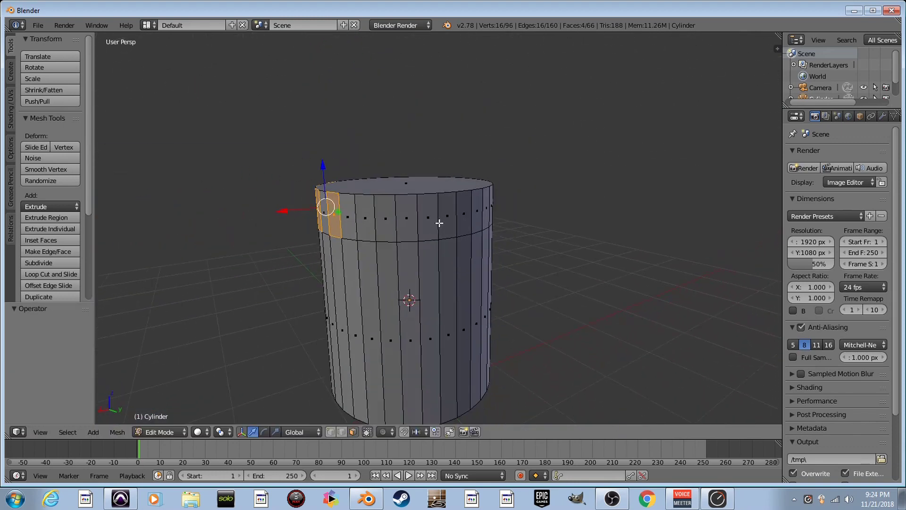
pyautogui.press('s')
pyautogui.rightClick(461, 220)
pyautogui.press('e')
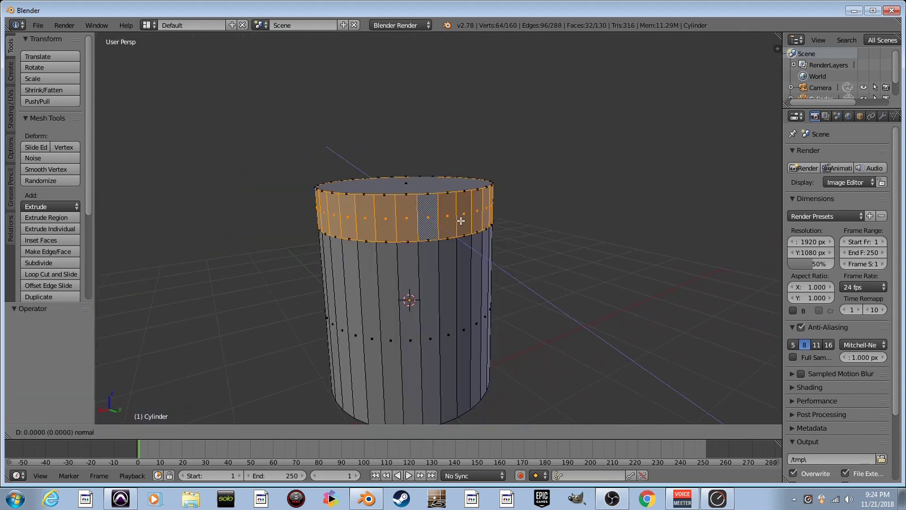
pyautogui.click(492, 216)
# Extrude the cylinder's round top face upward by about 0.13 above the flange, and clear the selection.
pyautogui.hotkey('shift', 'f')
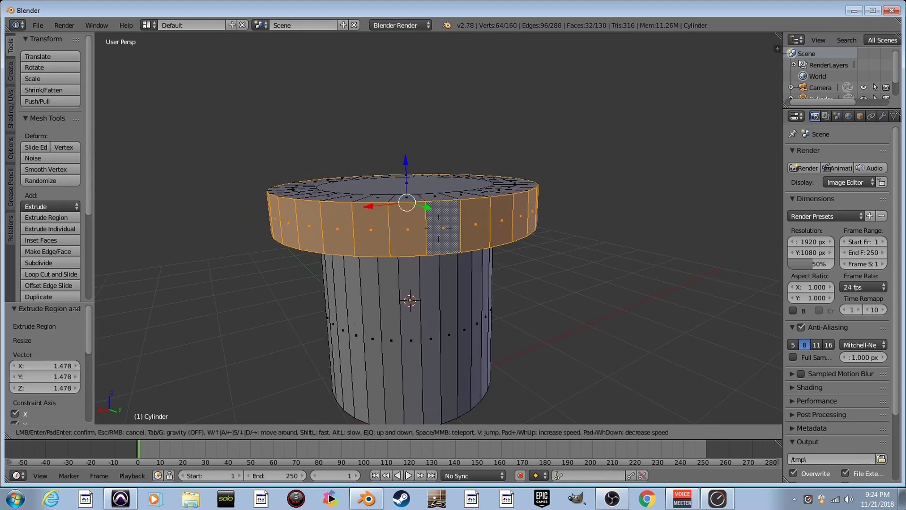
pyautogui.press('e')
pyautogui.click(439, 228)
pyautogui.rightClick(451, 229)
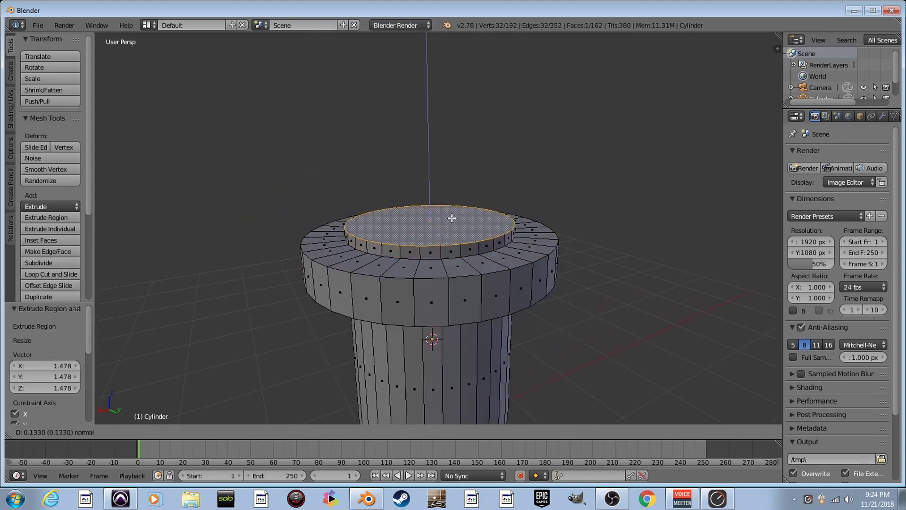
pyautogui.click(452, 217)
pyautogui.press('a')
# Switch to Object Mode and examine the flanged cylinder from all around, near and far.
pyautogui.hotkey('shift', 'f')
pyautogui.press('q')
pyautogui.press('s')
pyautogui.click(439, 228)
pyautogui.press('Tab')
pyautogui.hotkey('shift', 'f')
pyautogui.press('a')
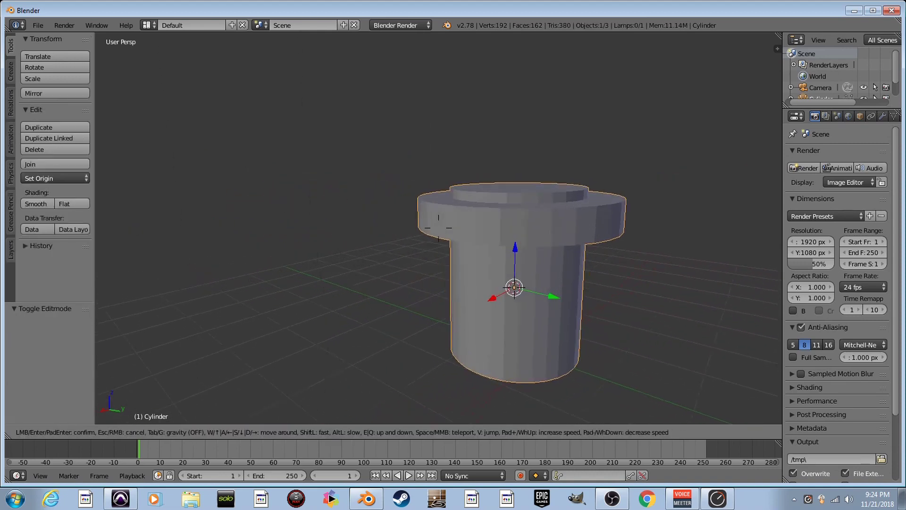
pyautogui.press('q')
pyautogui.press('w')
pyautogui.press('e')
pyautogui.press('a')
pyautogui.press('q')
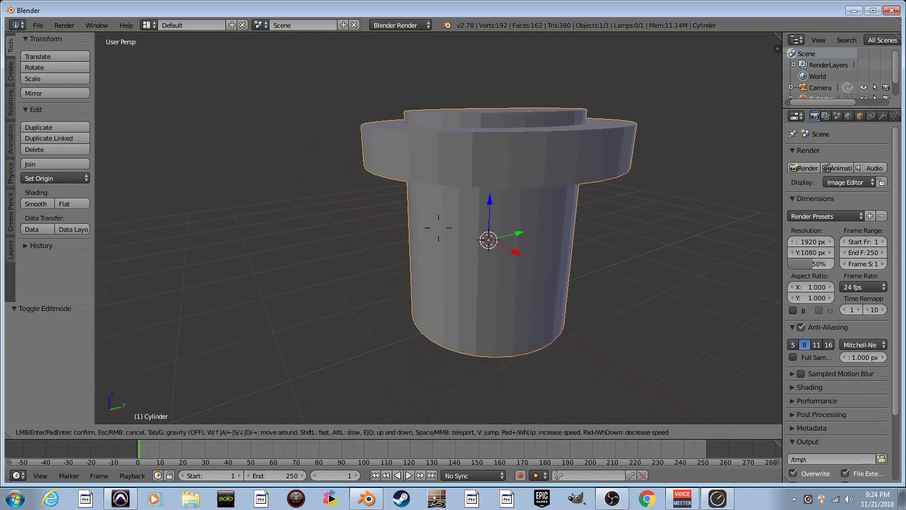
pyautogui.press('s')
pyautogui.press('e')
pyautogui.press('d')
pyautogui.press('w')
pyautogui.press('q')
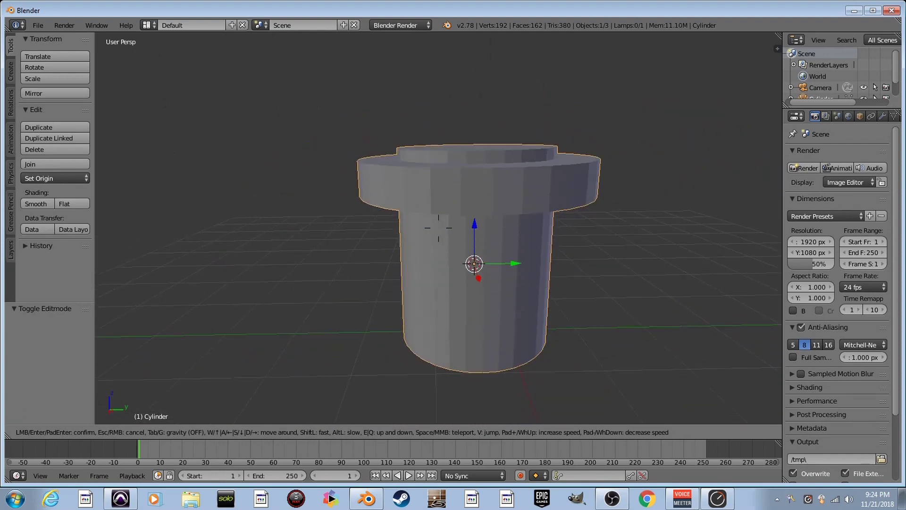
pyautogui.press('s')
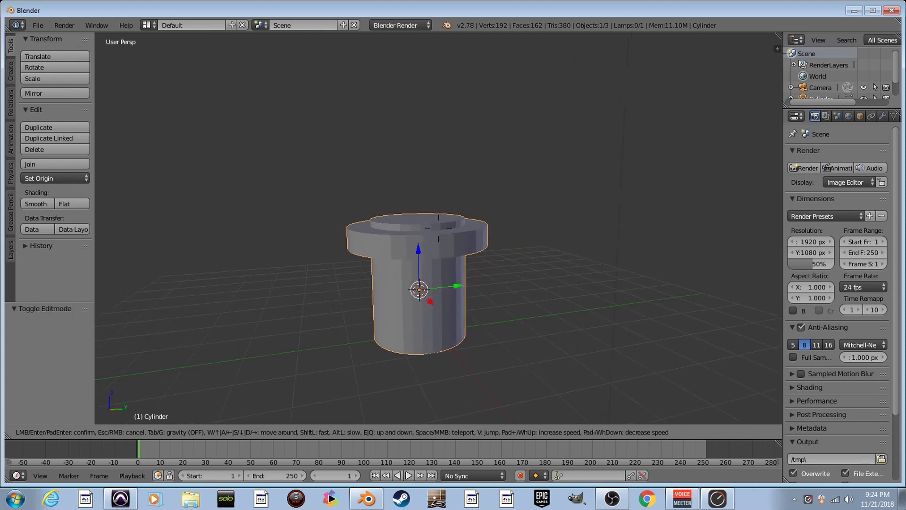
pyautogui.press('w')
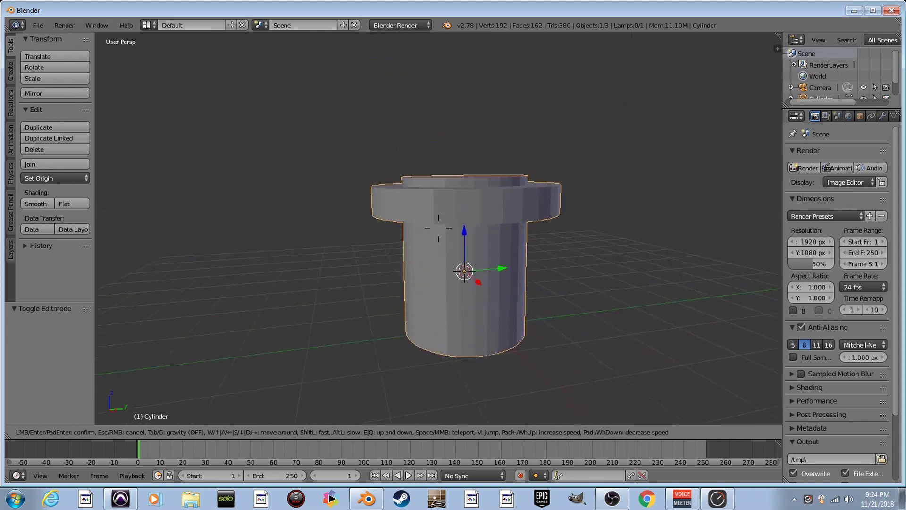
pyautogui.press('w')
pyautogui.press('s')
pyautogui.press('w')
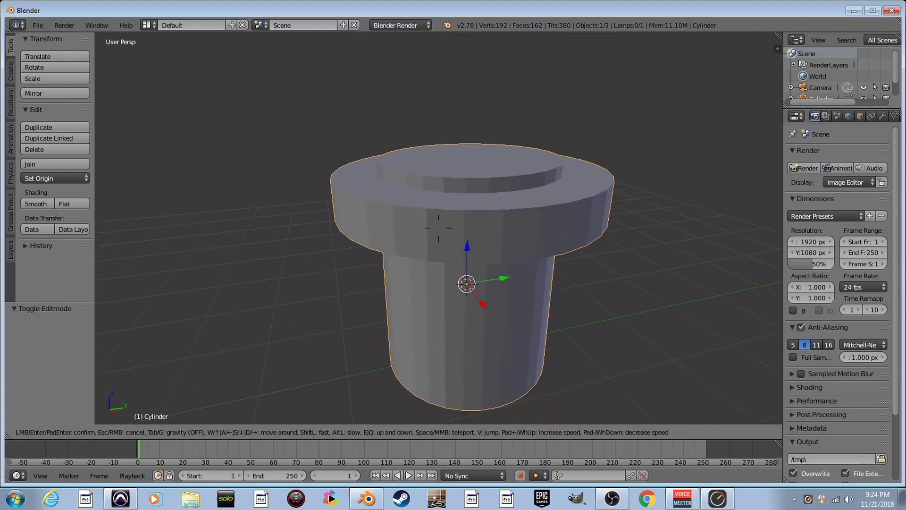
pyautogui.press('s')
pyautogui.press('w')
pyautogui.press('d')
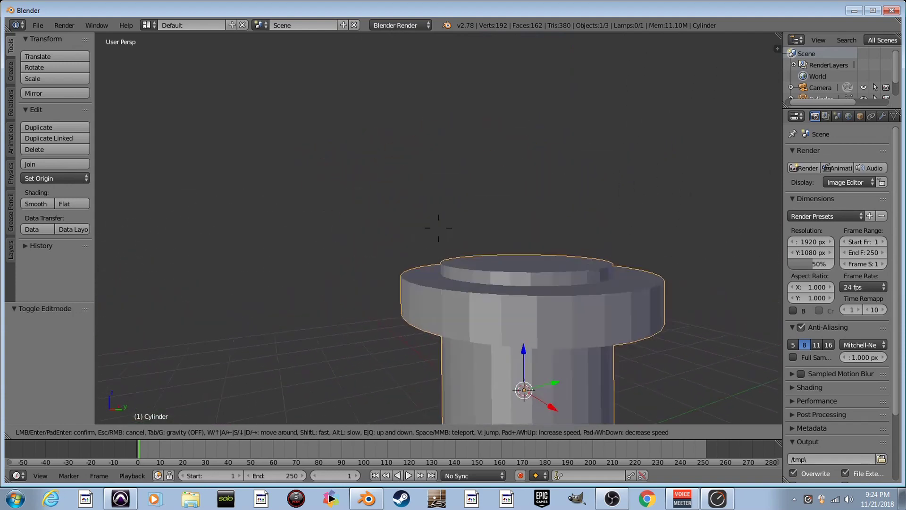
pyautogui.press('s')
pyautogui.press('q')
pyautogui.press('a')
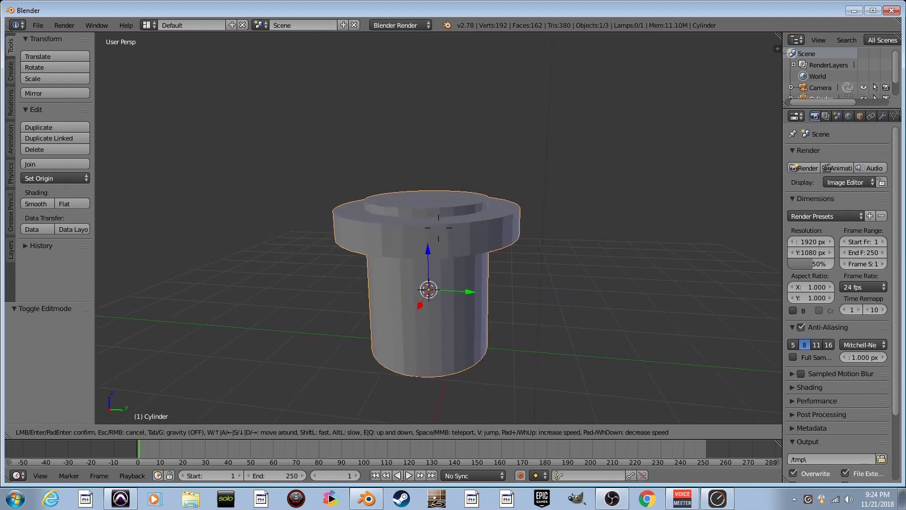
pyautogui.press('w')
pyautogui.press('a')
pyautogui.press('s')
pyautogui.press('s')
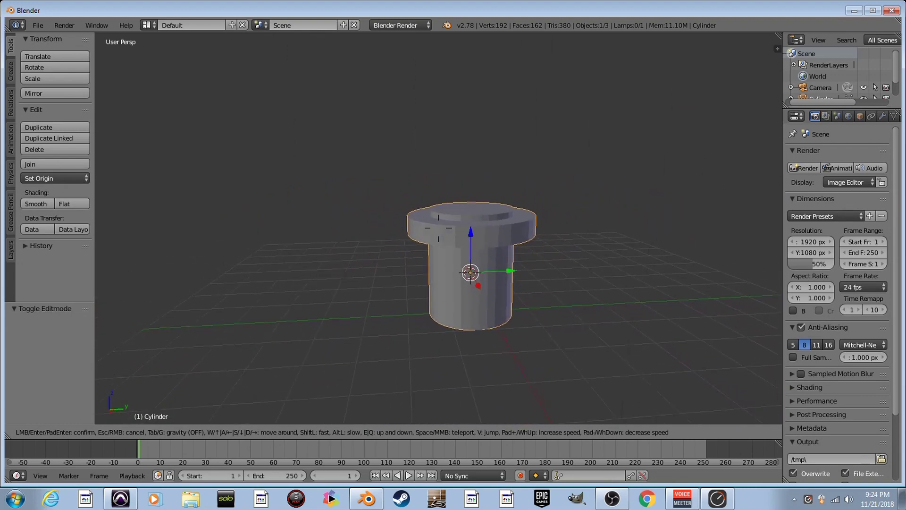
pyautogui.press('w')
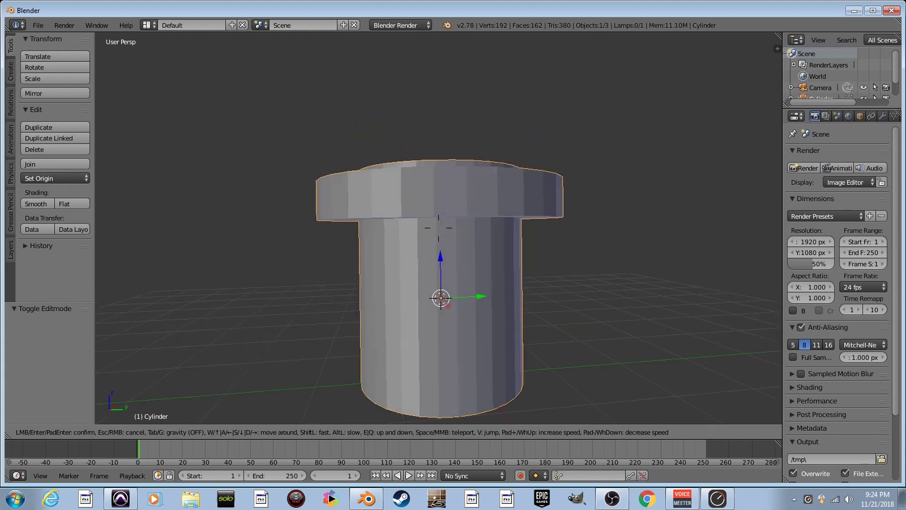
pyautogui.press('s')
pyautogui.press('a')
pyautogui.press('w')
pyautogui.press('s')
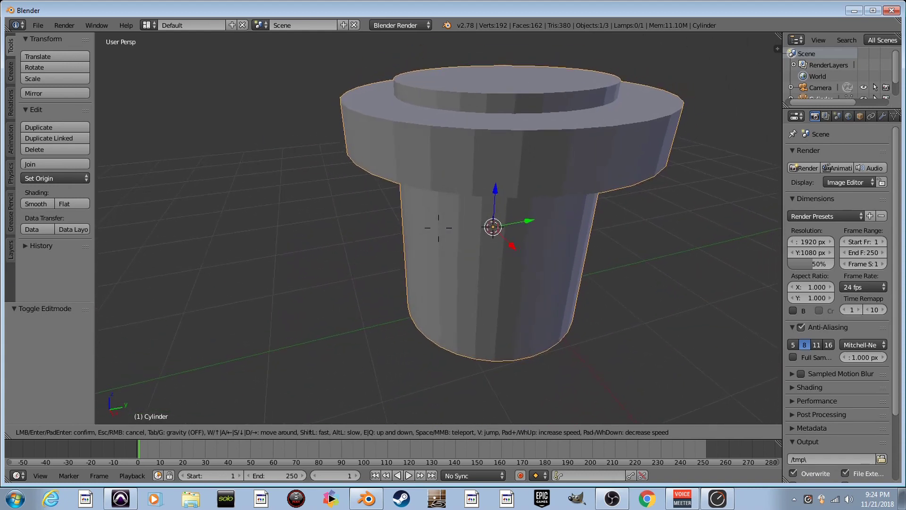
pyautogui.press('w')
pyautogui.press('s')
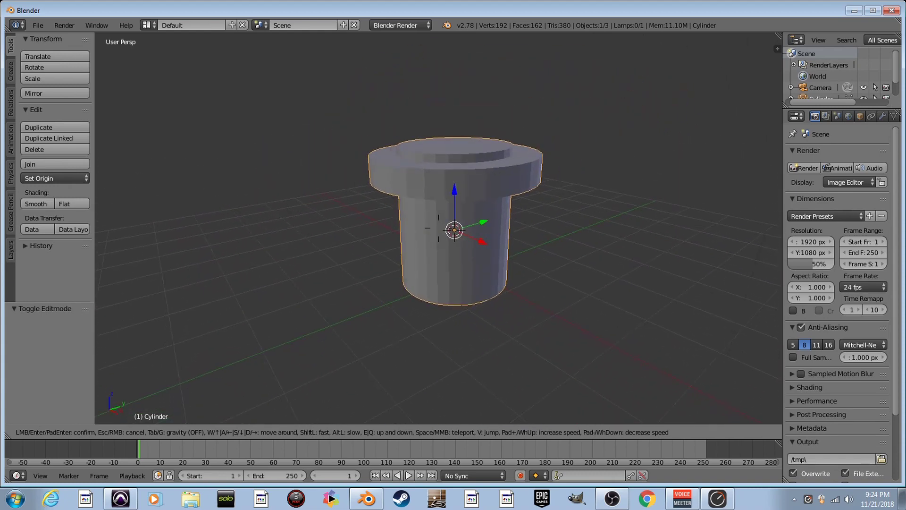
pyautogui.press('a')
pyautogui.press('w')
pyautogui.press('s')
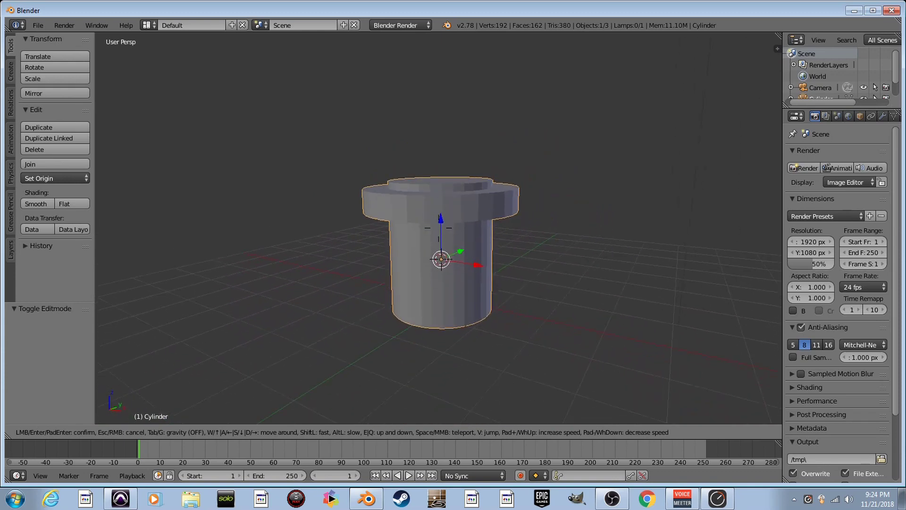